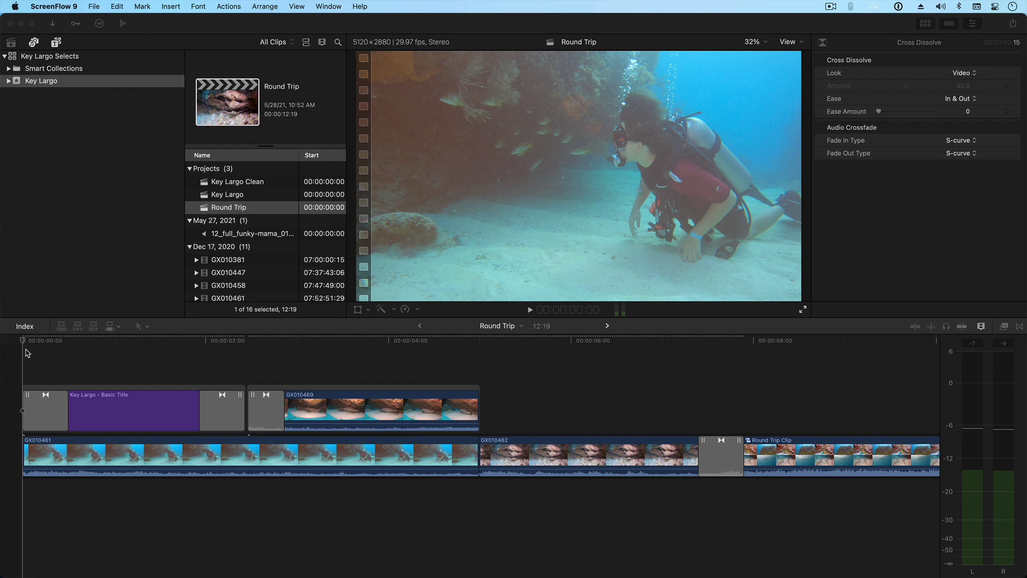
Play the Round Trip timeline, parking on the Key Largo title, GX010469 picture-in-picture and GX010462 clips
left_click(148, 341)
left_click(148, 341)
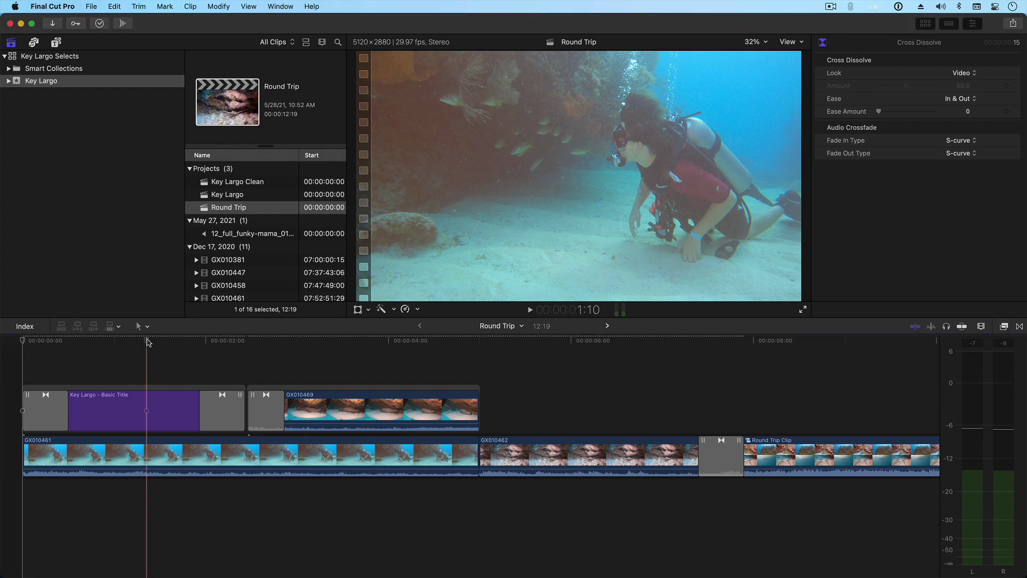
key("l")
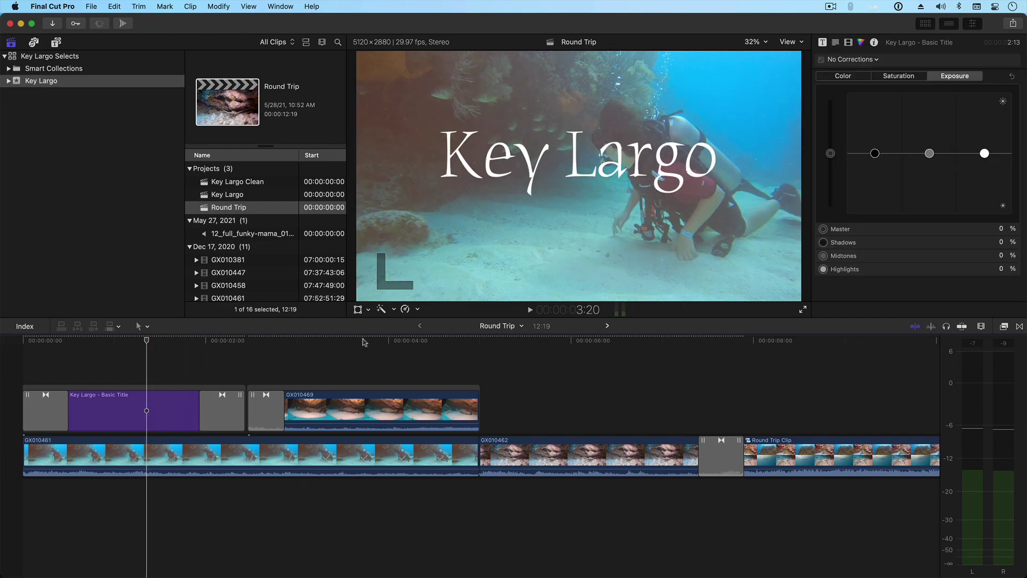
left_click(362, 341)
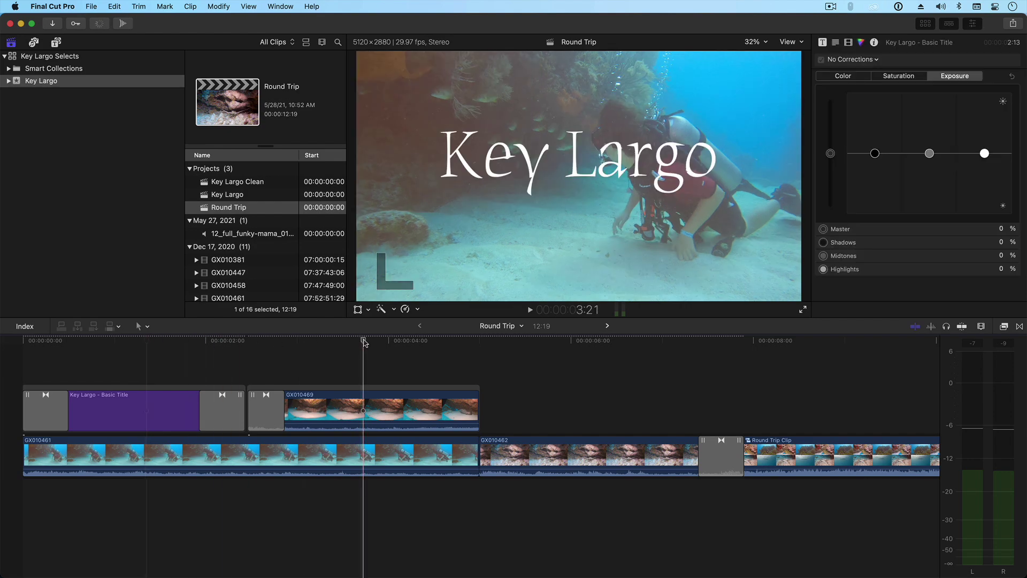
left_click(590, 346)
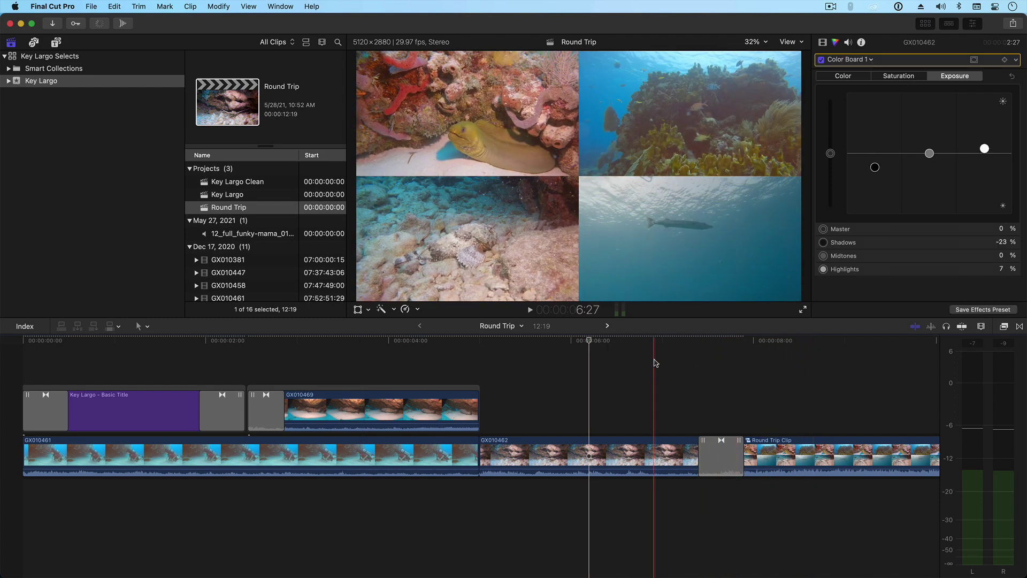
left_click(445, 355)
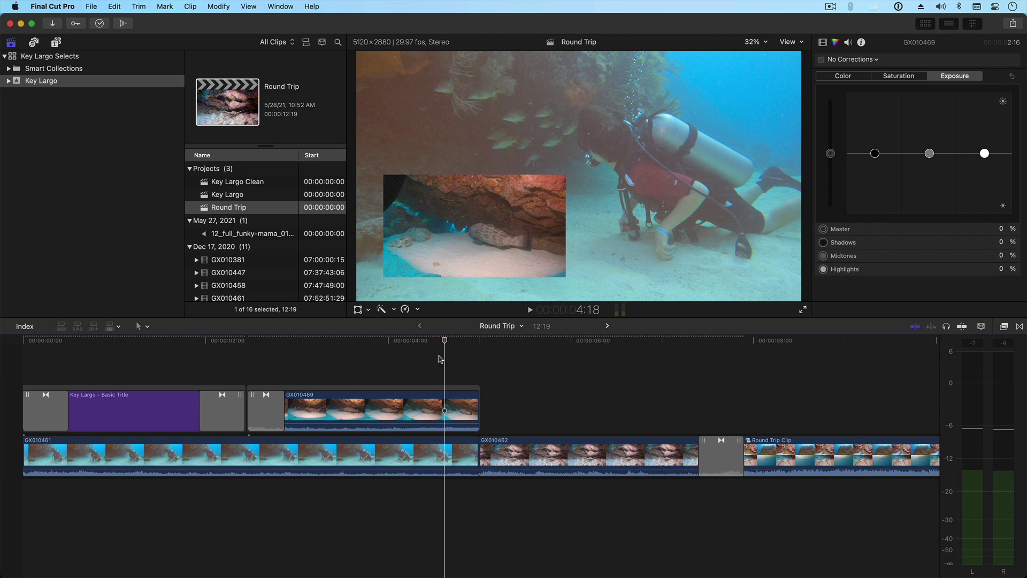
left_click(185, 354)
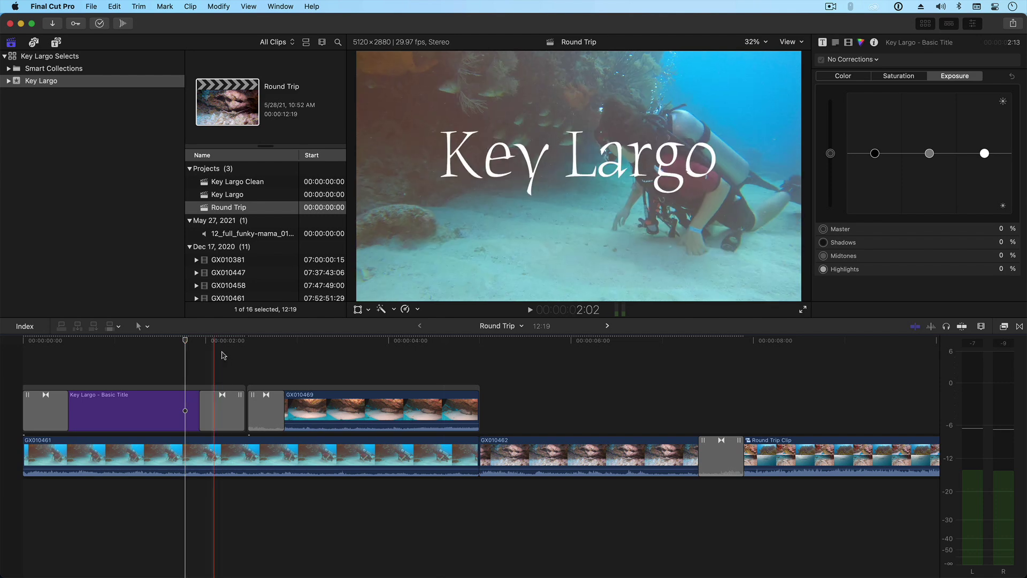
left_click(303, 357)
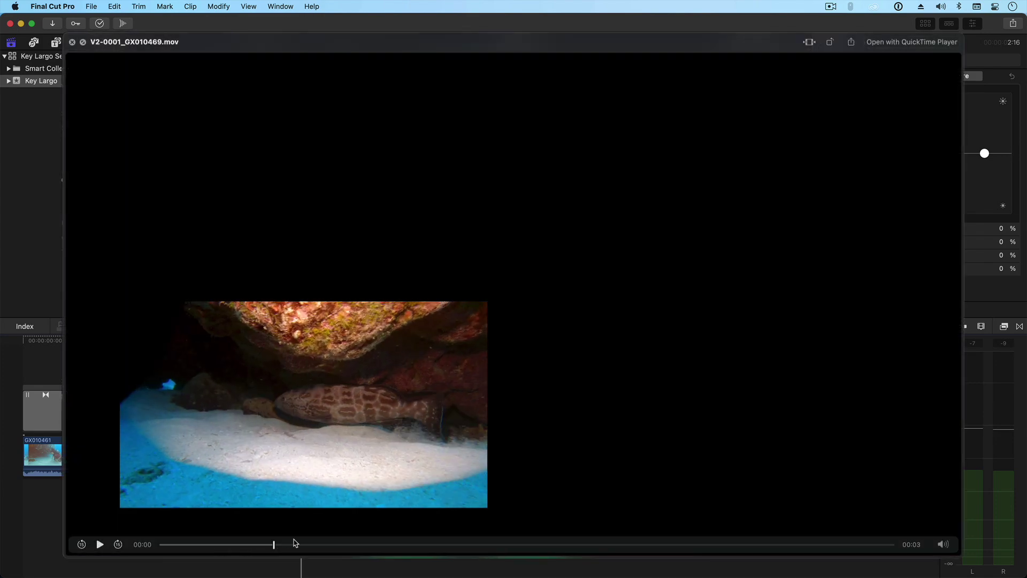
Scrub the V2-0001_GX010469.mov preview, then marquee-select the GX010469 clip on the upper track
left_click_drag(293, 543, 659, 544)
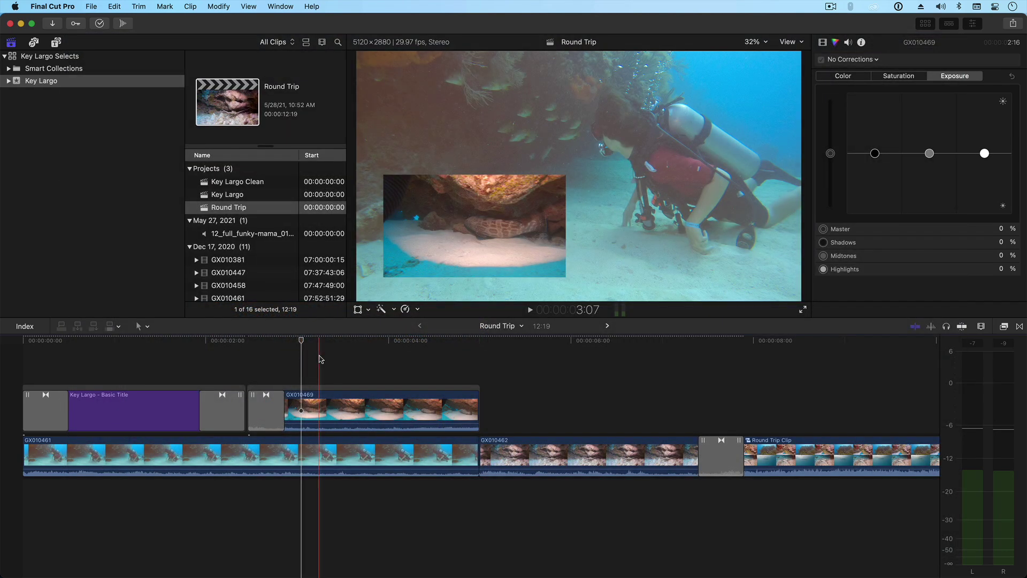
left_click_drag(348, 353, 357, 447)
Turn GX010461 and GX010469 into a compound clip, keeping the default name Round Trip Clip 1
right_click(358, 455)
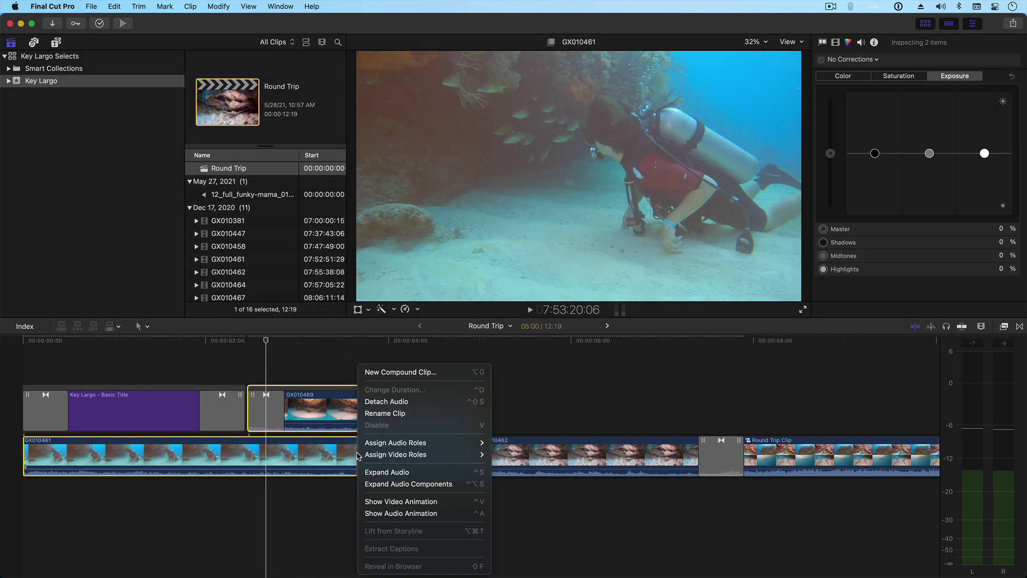
left_click(400, 373)
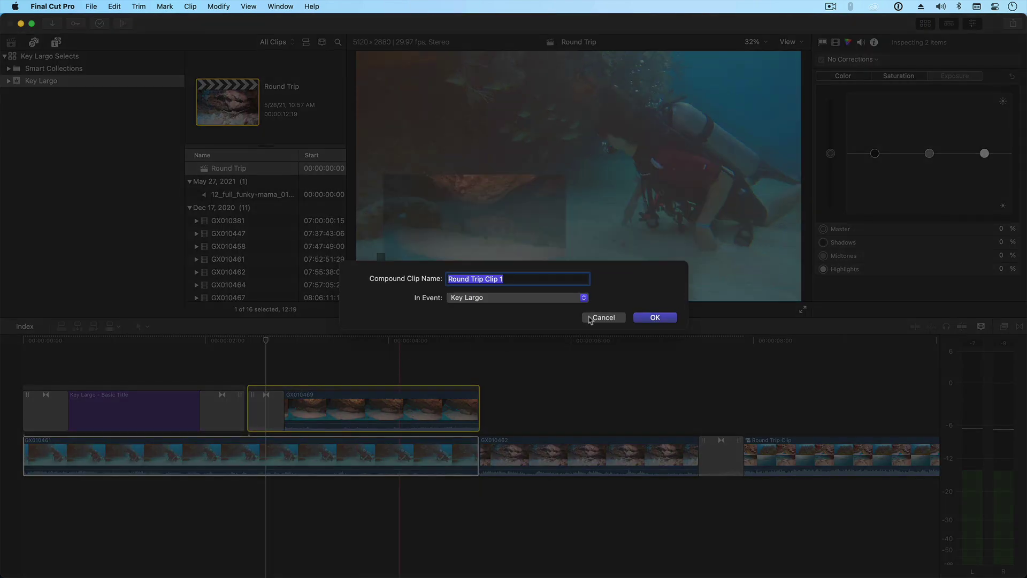
left_click(666, 317)
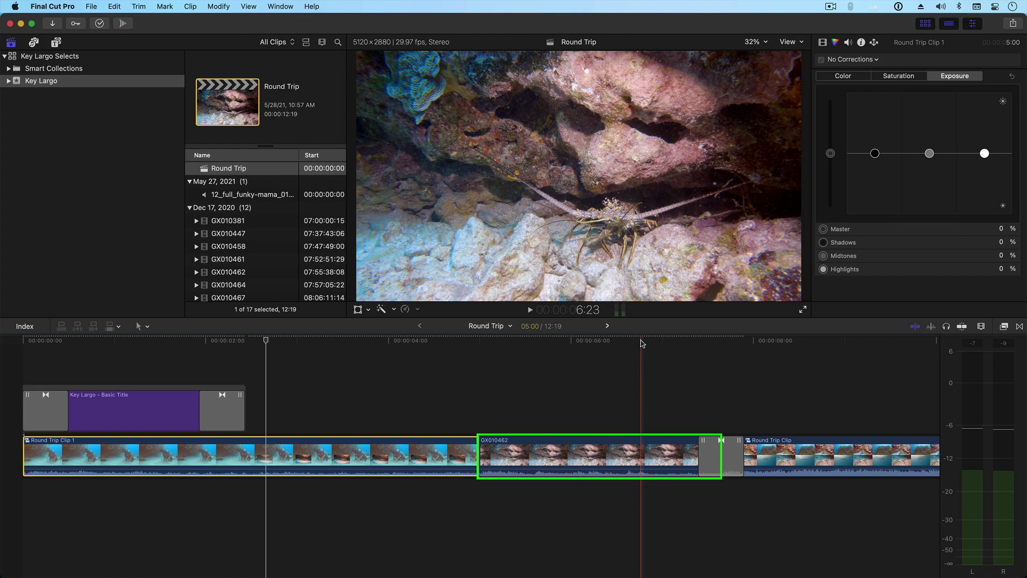
Select GX010462 and view its Color Board 1 corrections list, closing it without adding one
left_click(629, 343)
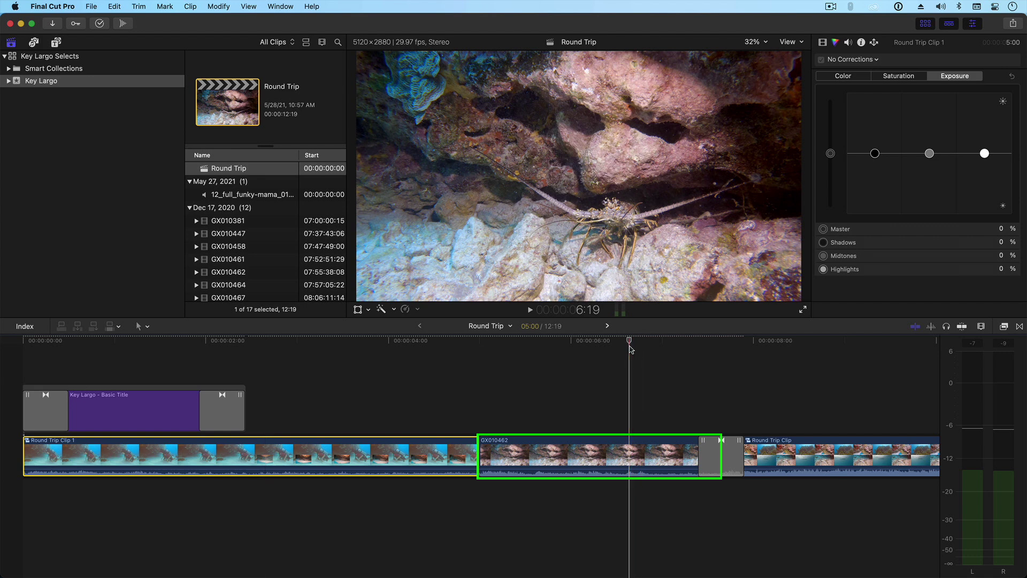
left_click(613, 450)
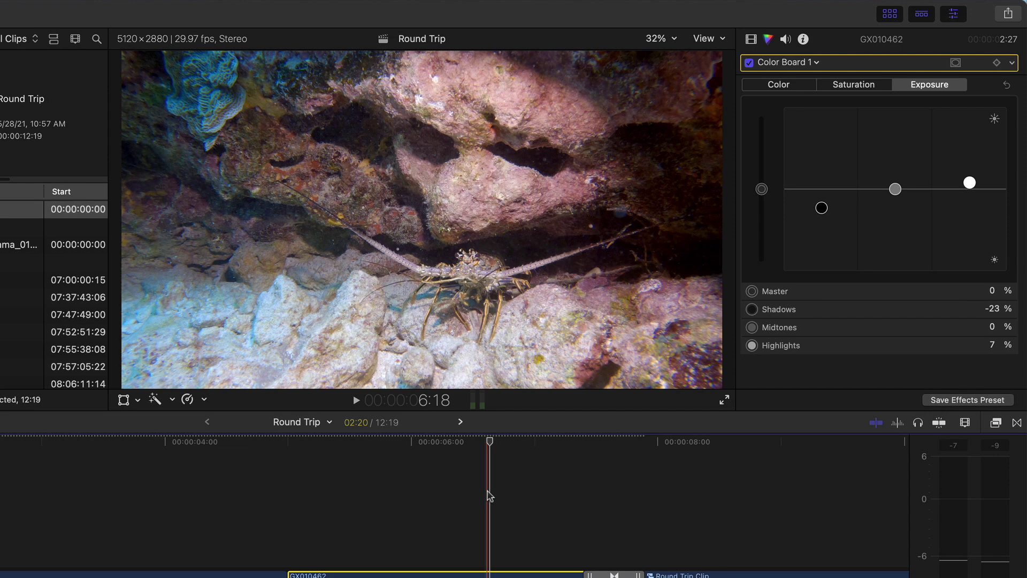
left_click(815, 63)
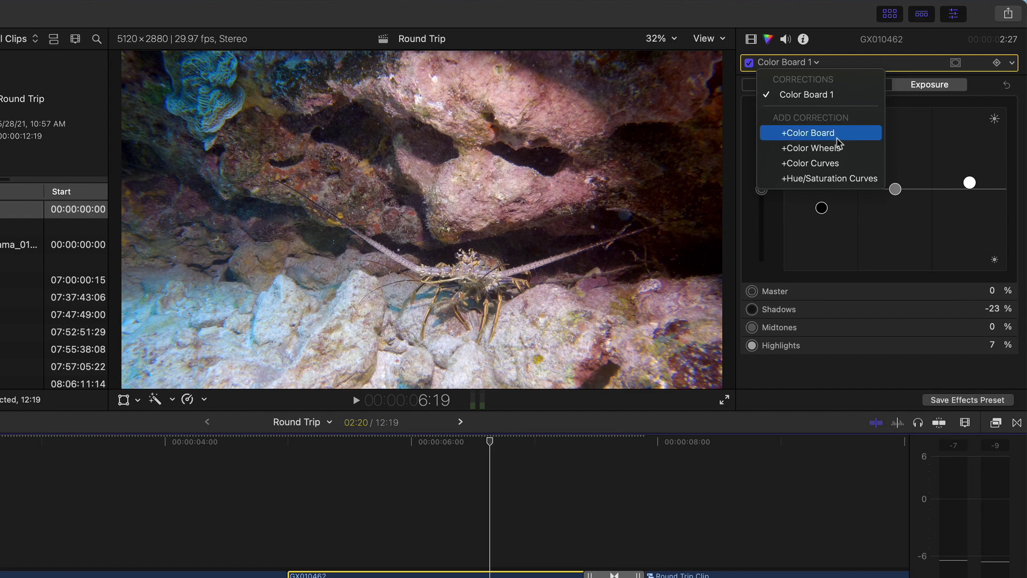
left_click(843, 41)
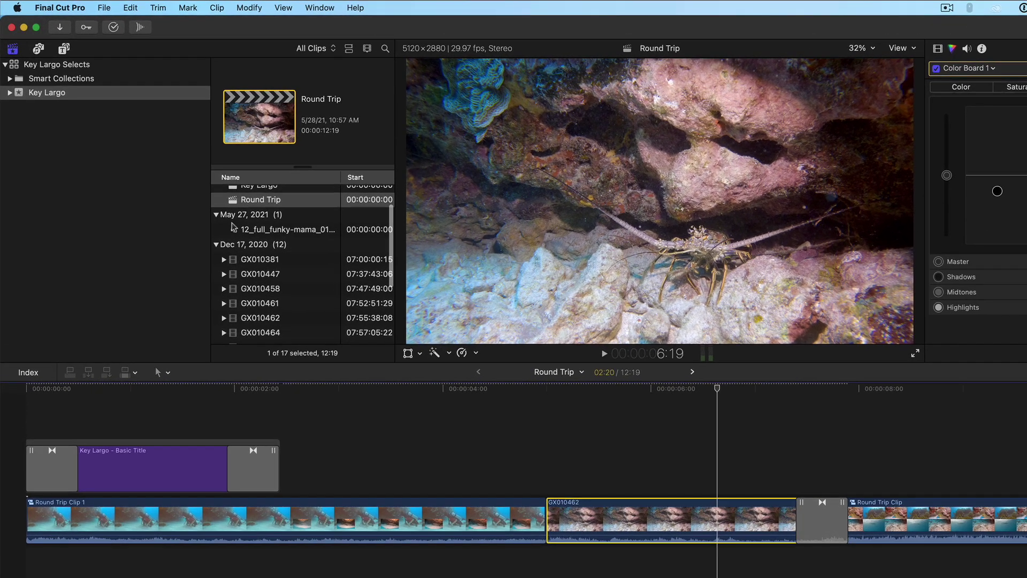
Export the Round Trip project via File > Export XML as Round Trip.fcpxml in the Round Trip folder
scroll(210, 177, "up", 1)
left_click(276, 233)
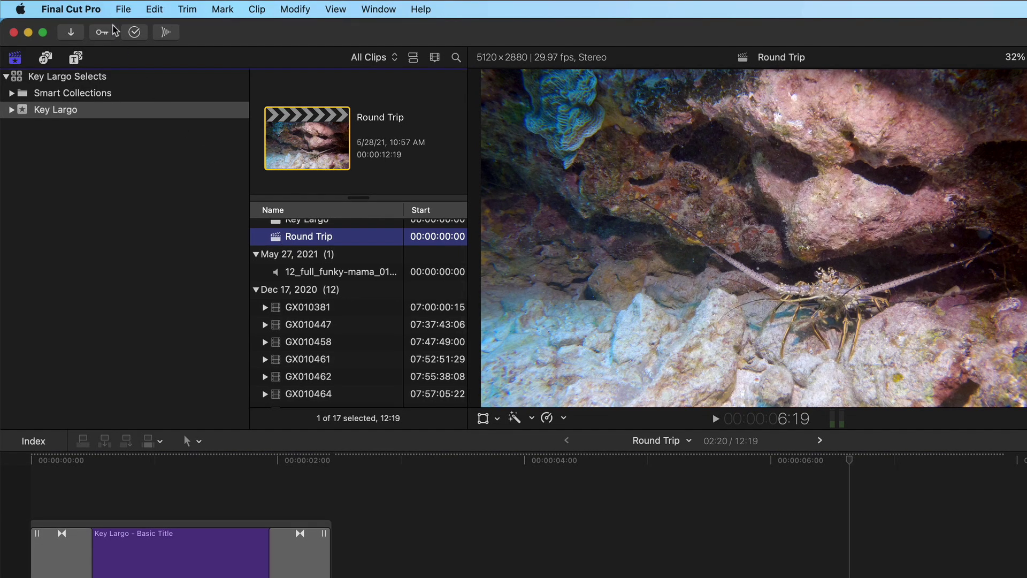
left_click(124, 6)
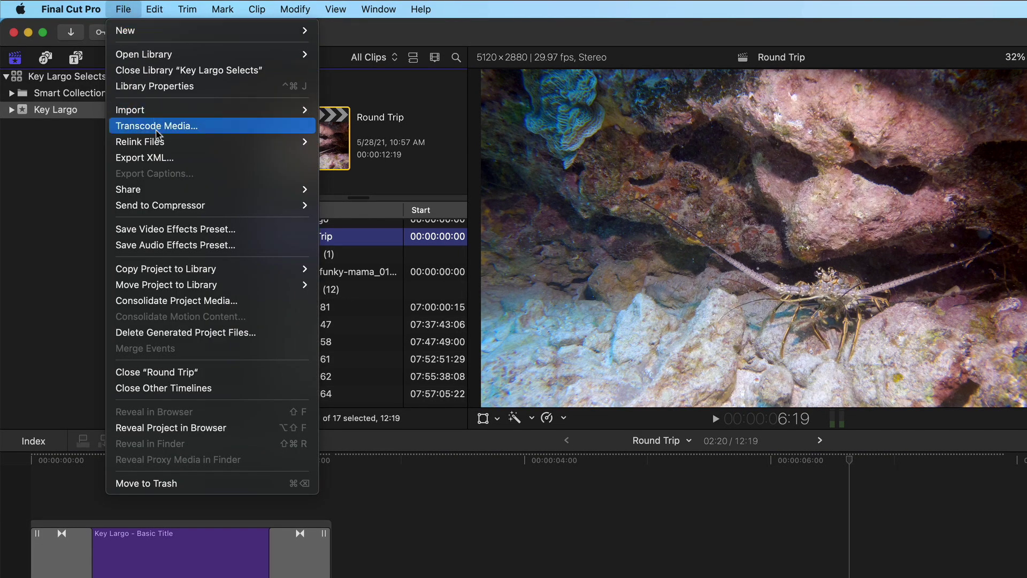
left_click(158, 161)
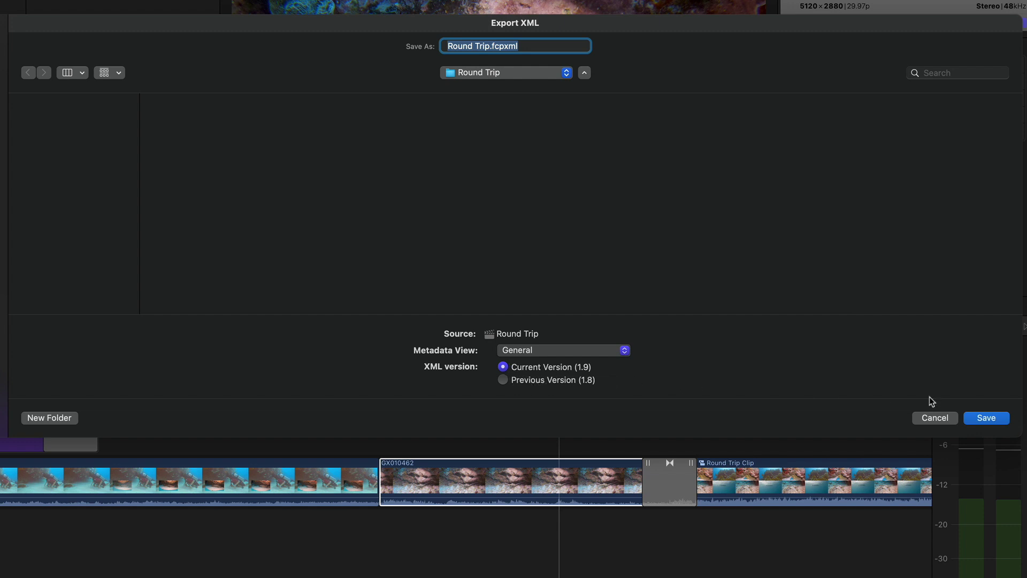
left_click(986, 417)
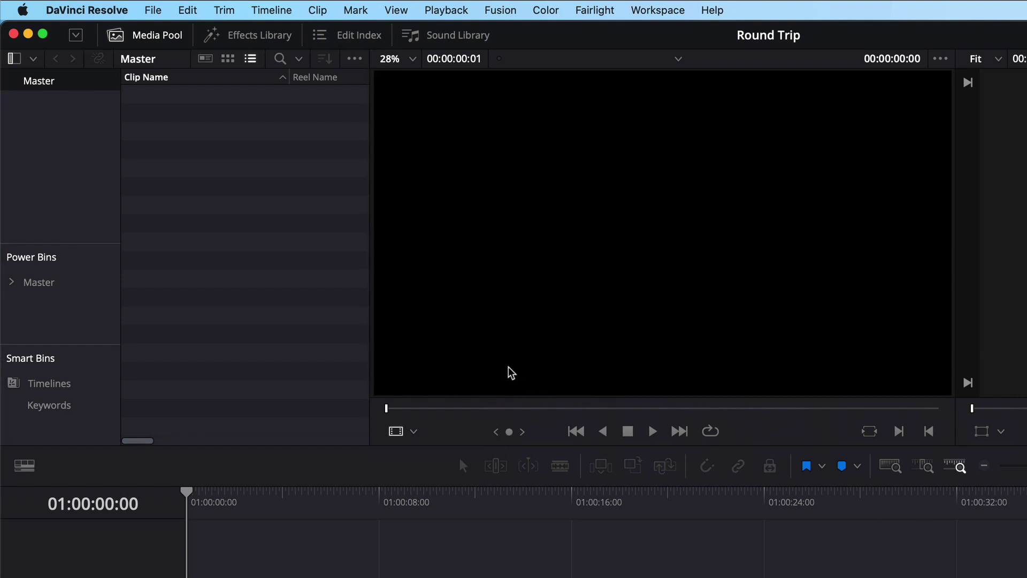
Start a Media Pool timeline import from an AAF / EDL / XML file
right_click(249, 290)
mouse_move(268, 295)
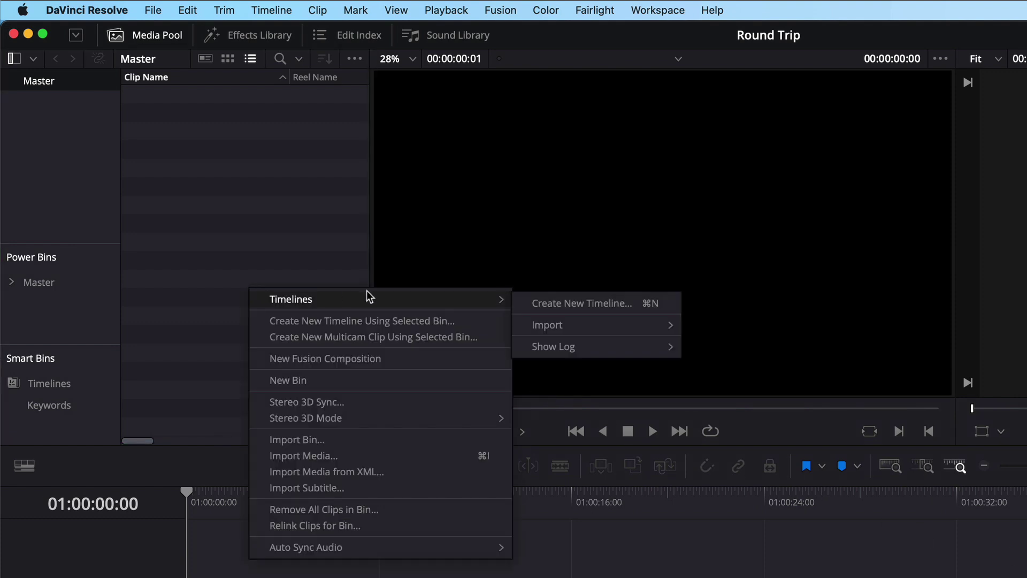
mouse_move(548, 324)
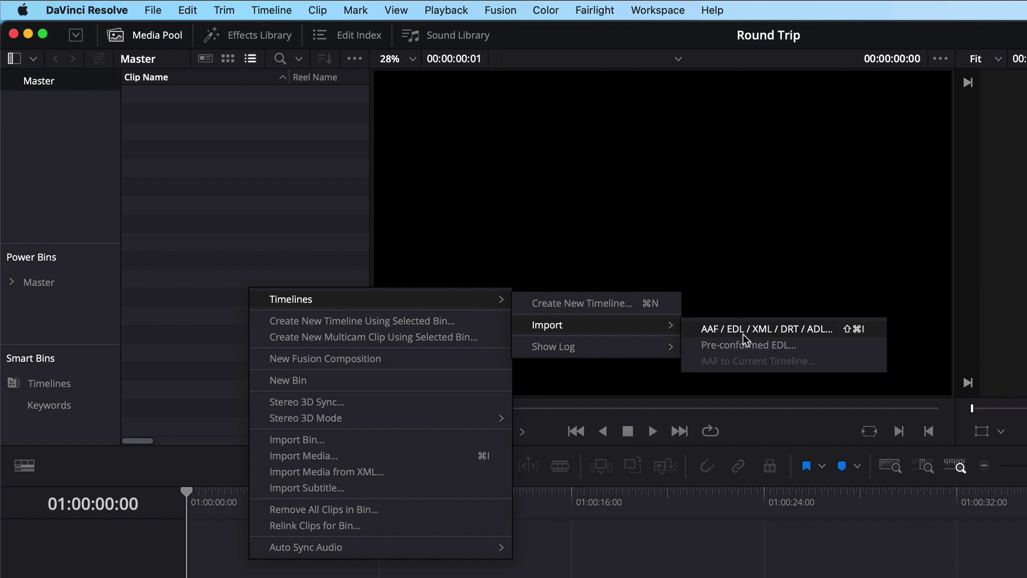
left_click(759, 331)
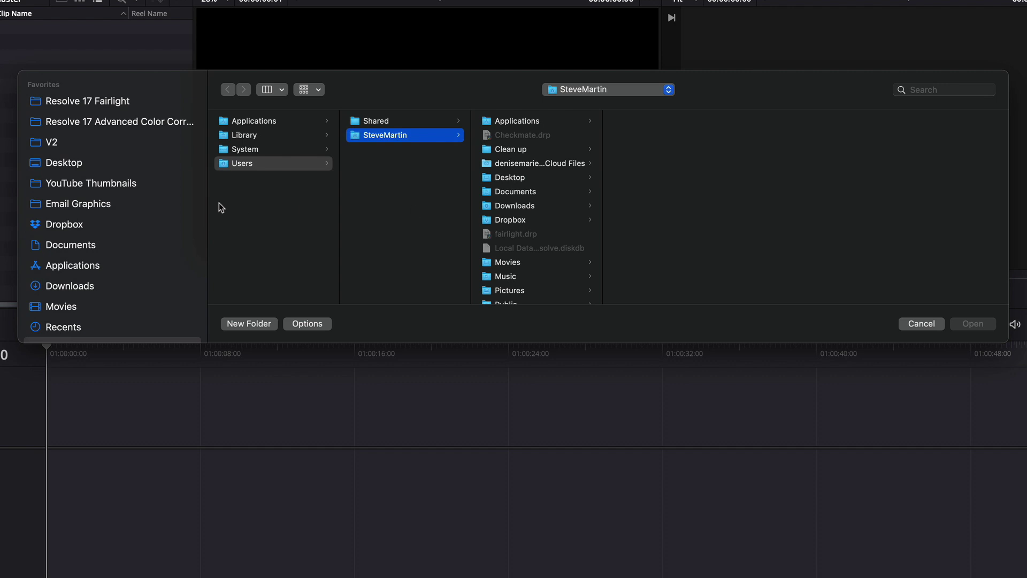
Choose Round Trip.fcpxml from Desktop > Round Trip and open it for import
left_click(109, 163)
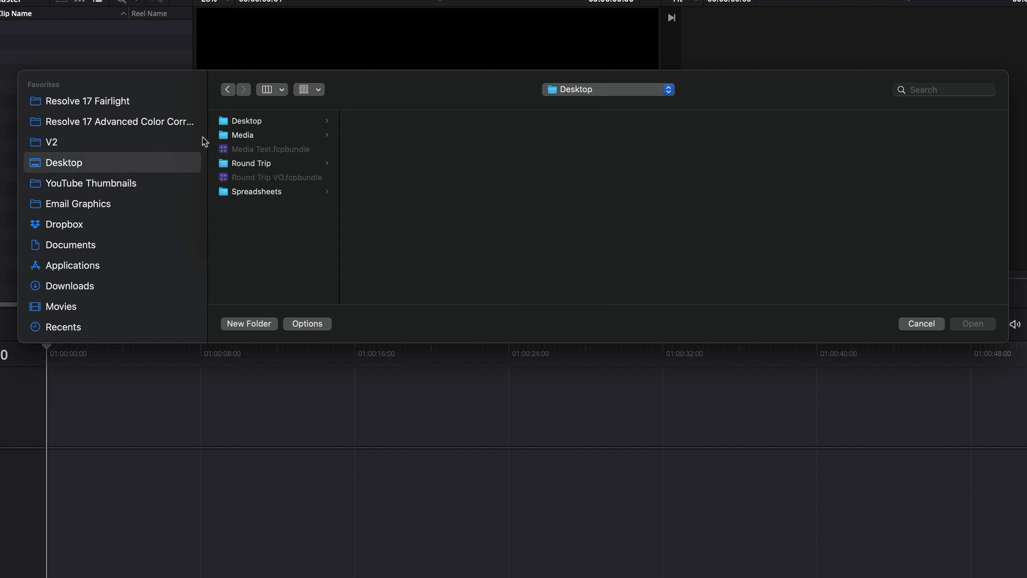
left_click(244, 166)
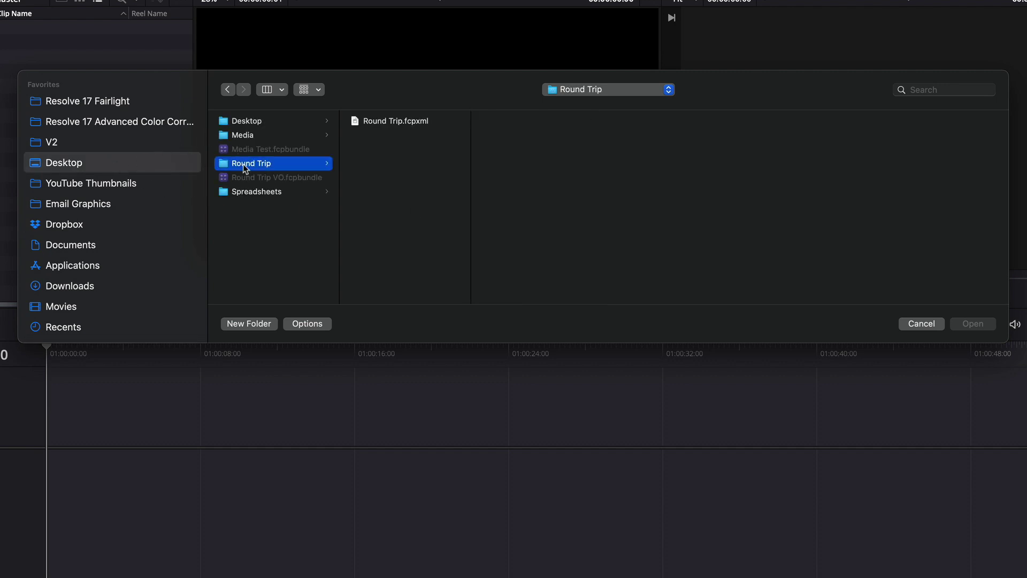
left_click(390, 122)
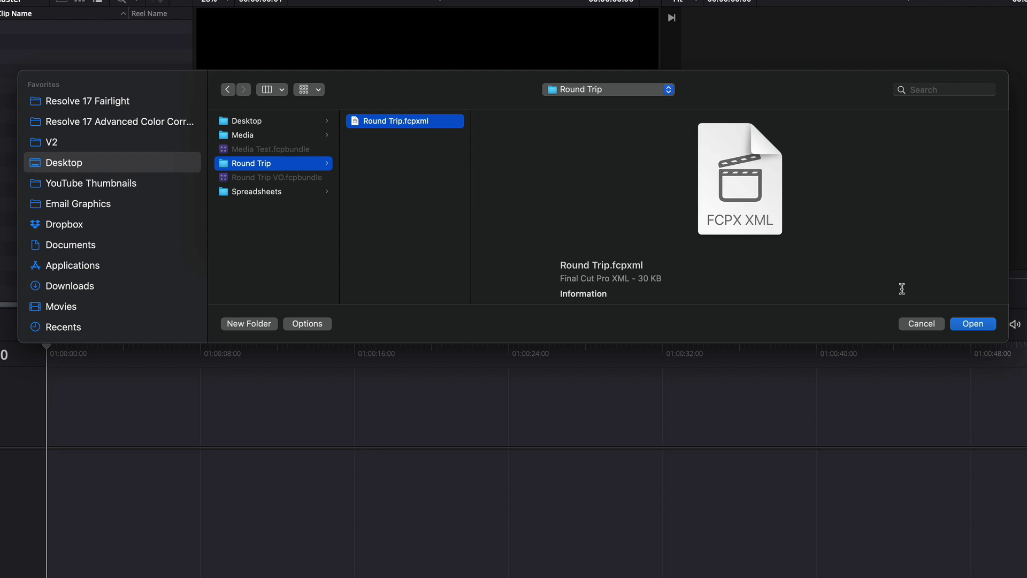
left_click(973, 324)
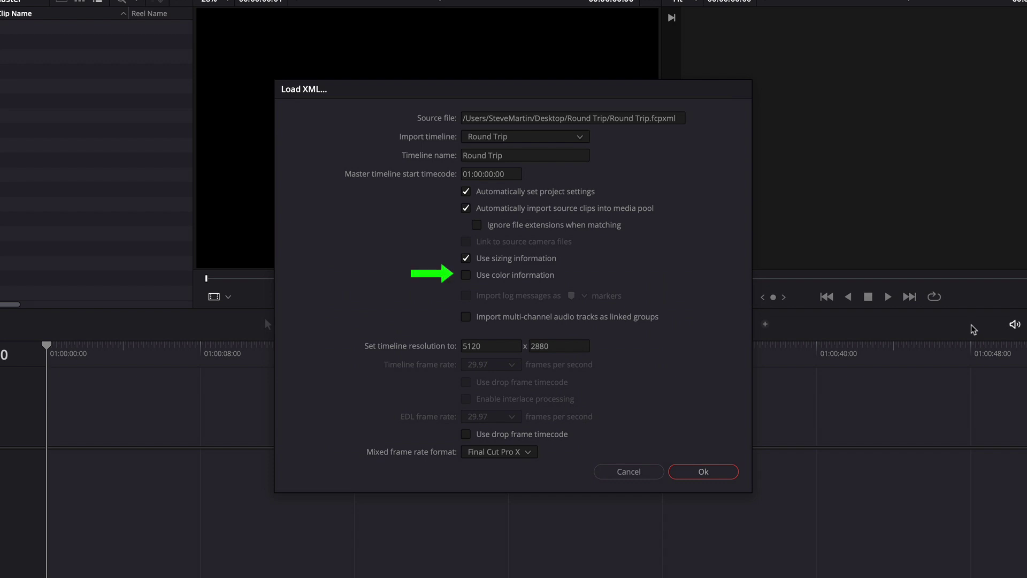
Tick Use color information in the Load XML dialog
left_click(477, 277)
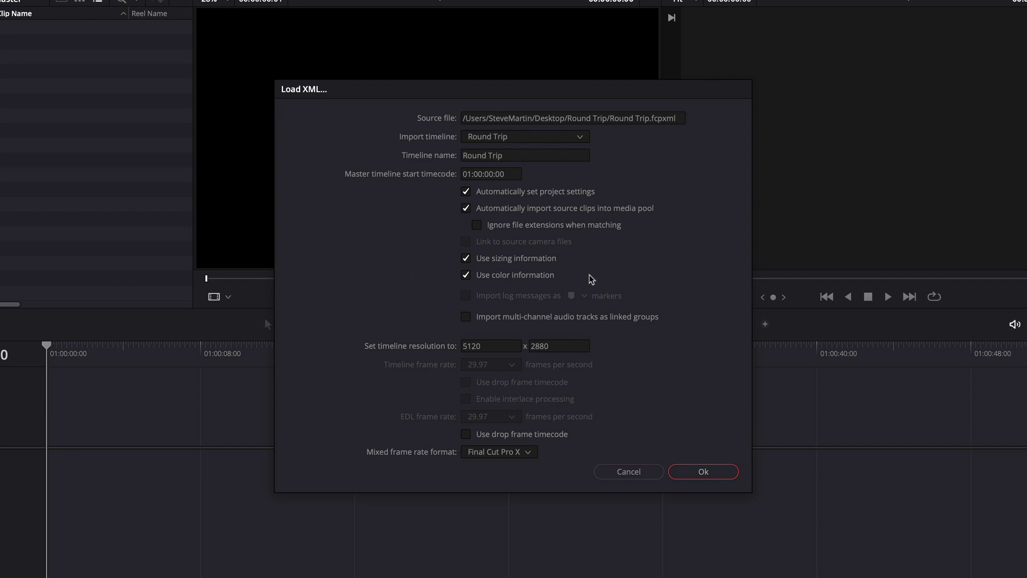
left_click(702, 472)
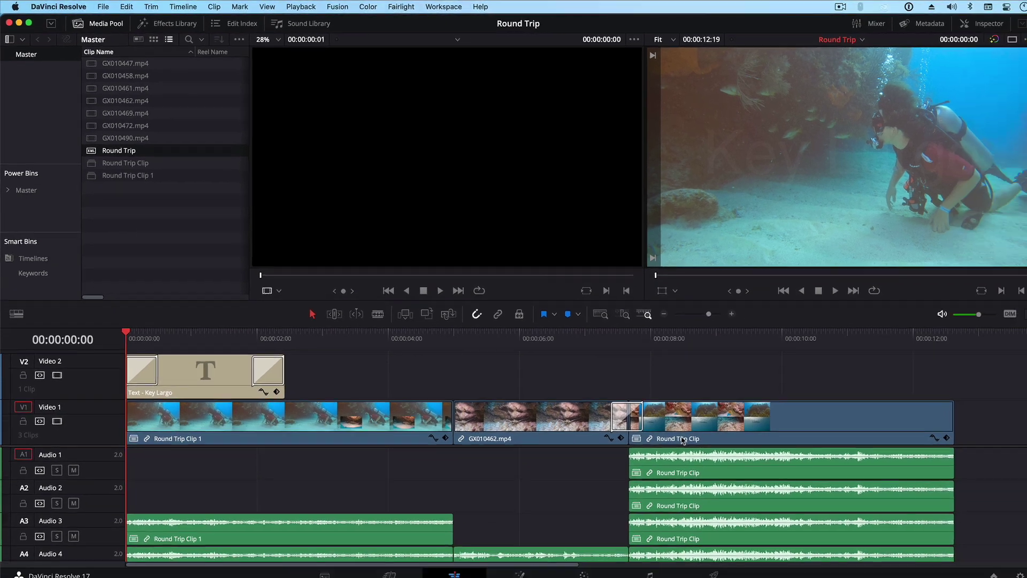
left_click(558, 336)
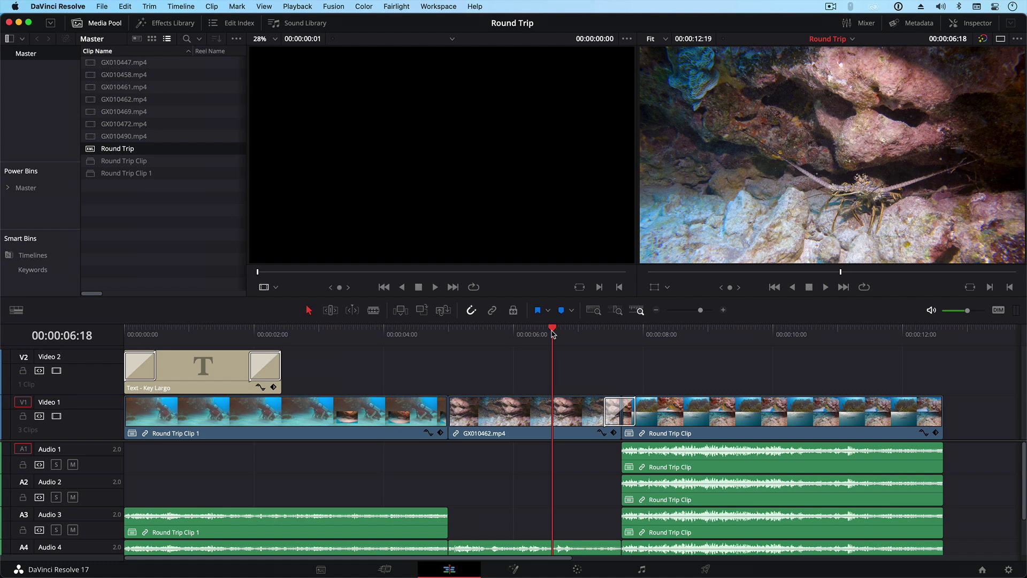
left_click_drag(554, 335, 618, 340)
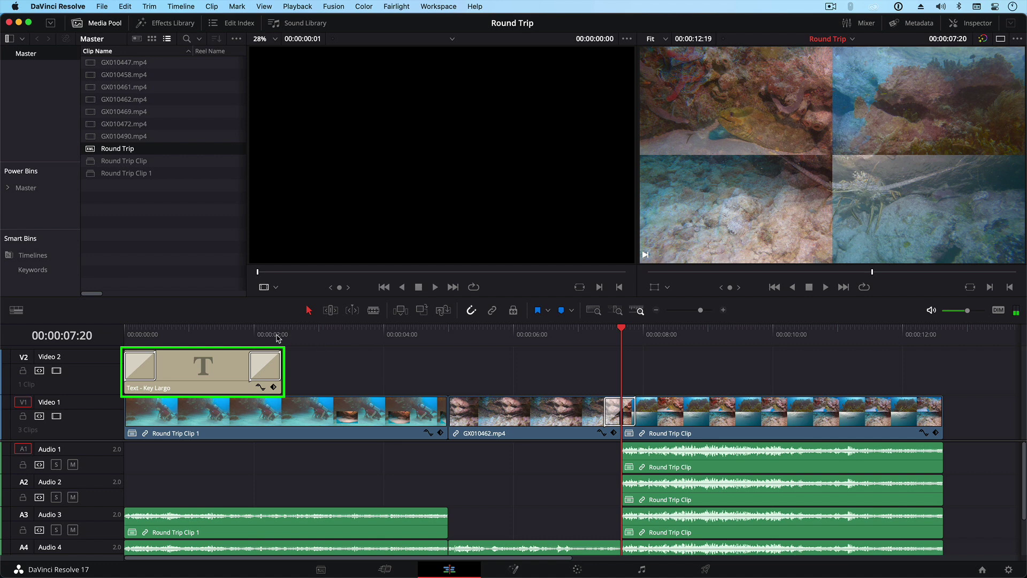
left_click(220, 335)
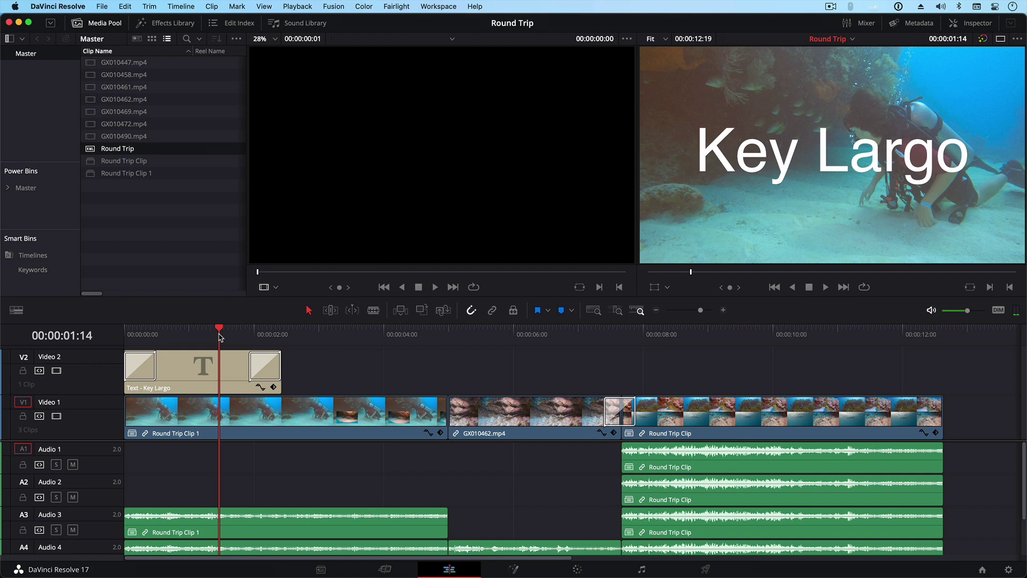
Select the Round Trip Clip compound clip and view it as clip 03 on the Color page at its last frame
left_click(340, 402)
left_click(754, 419)
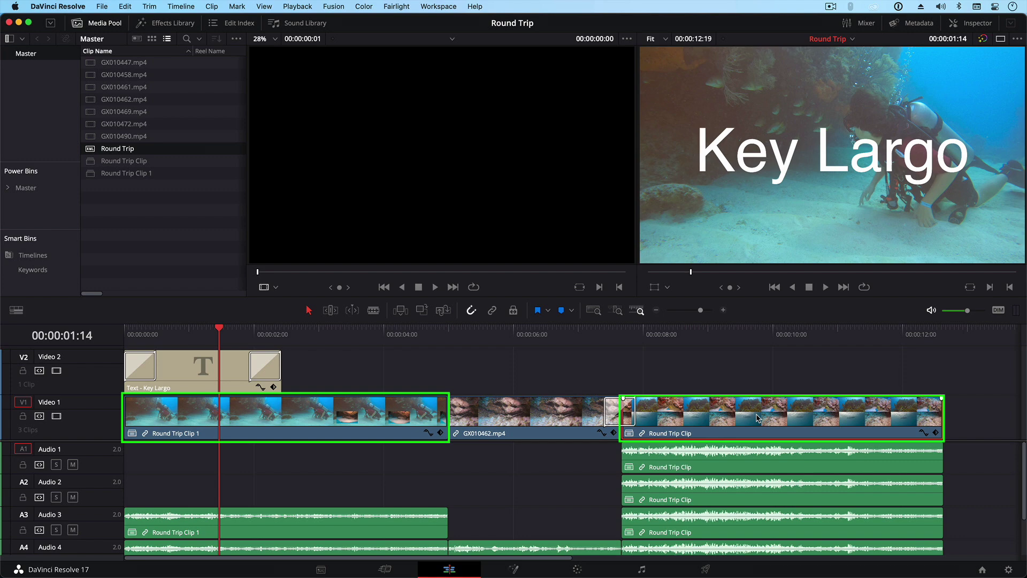
left_click(579, 570)
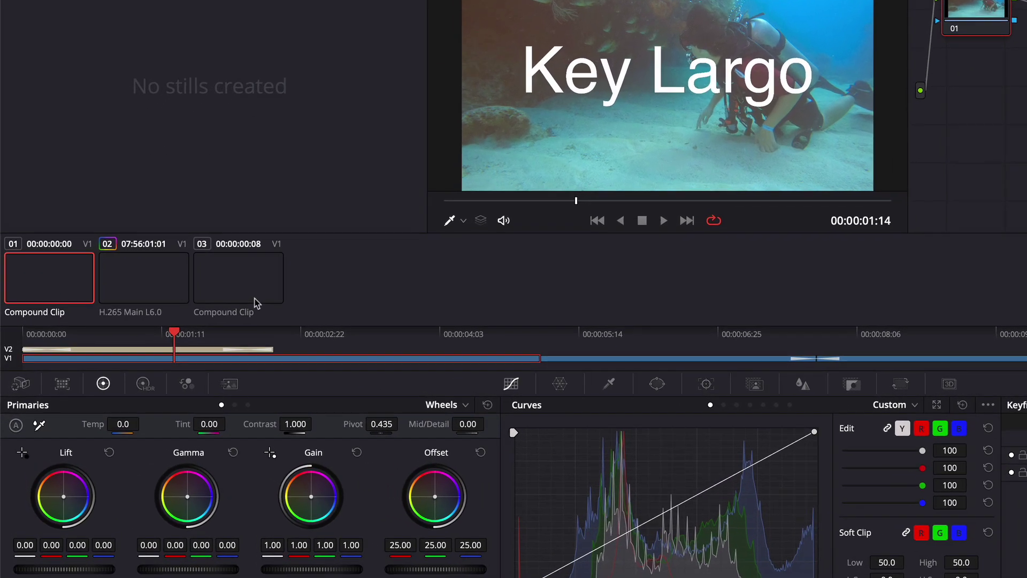
left_click(235, 277)
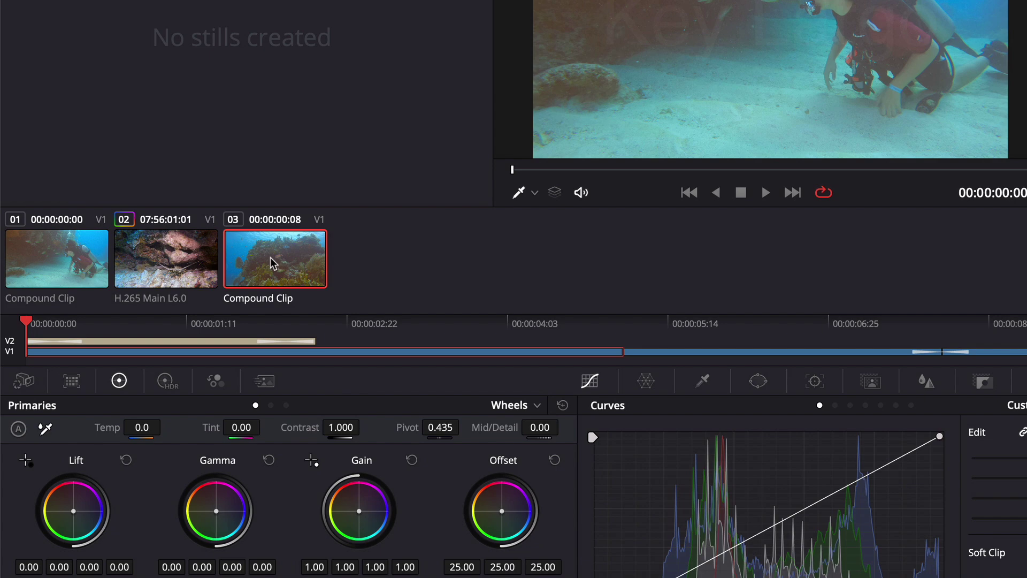
key("End")
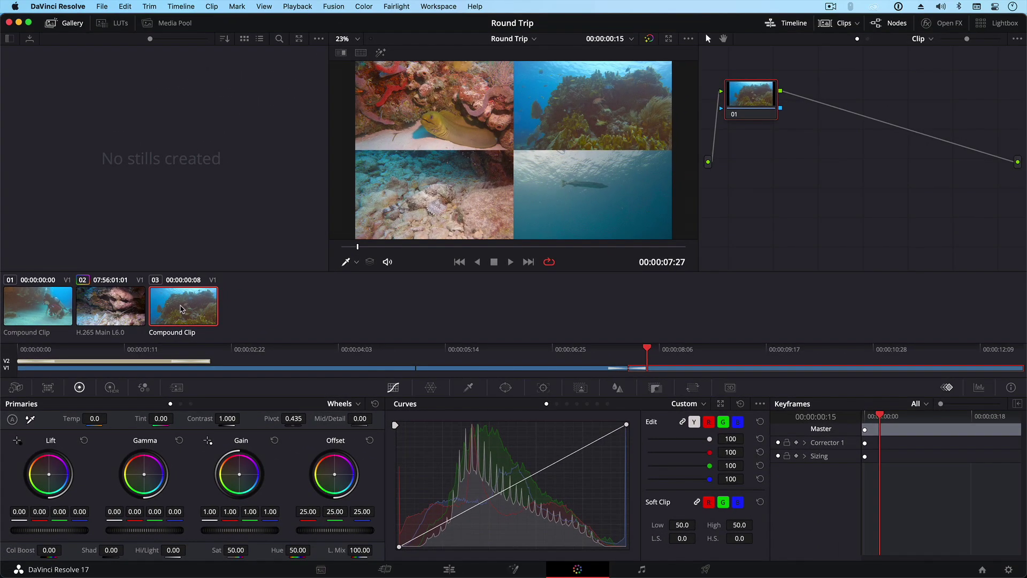
left_click(455, 570)
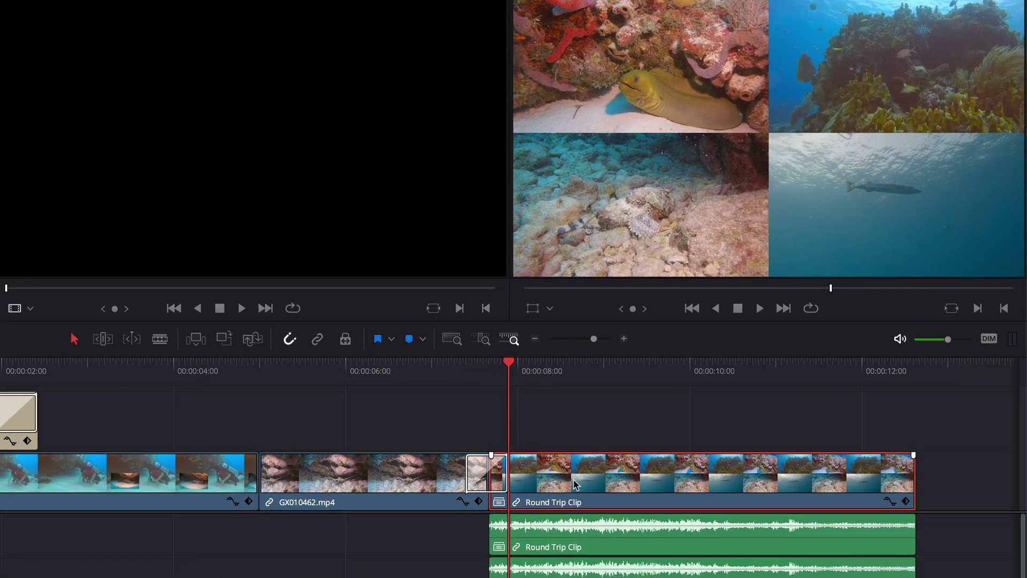
right_click(675, 417)
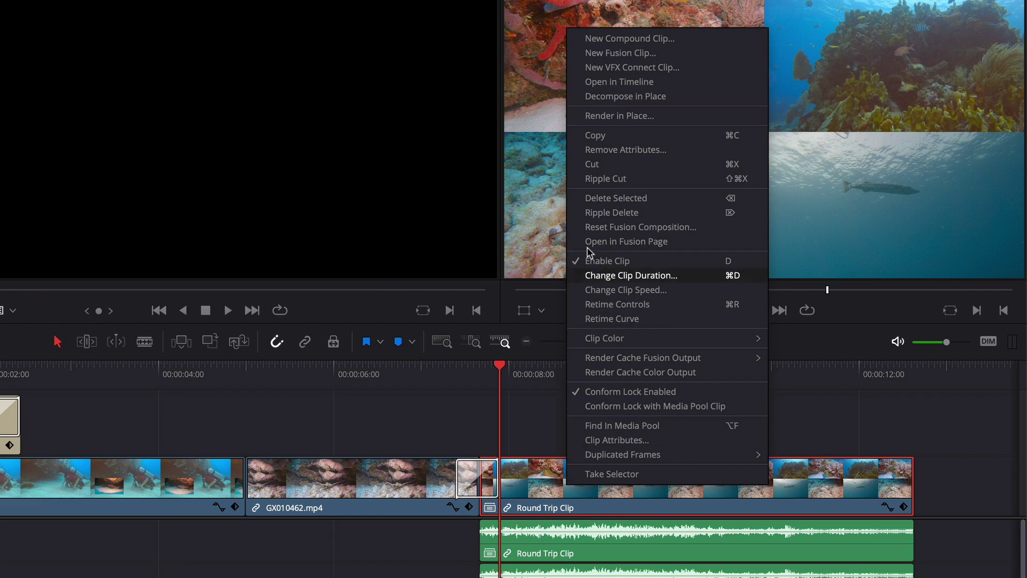
left_click(616, 97)
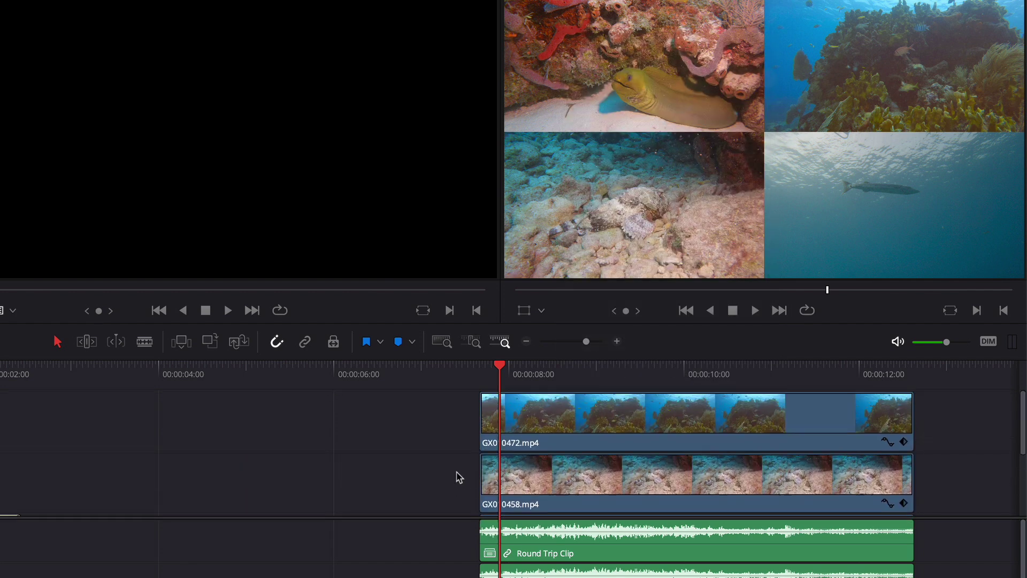
key("ctrl+z")
right_click(551, 478)
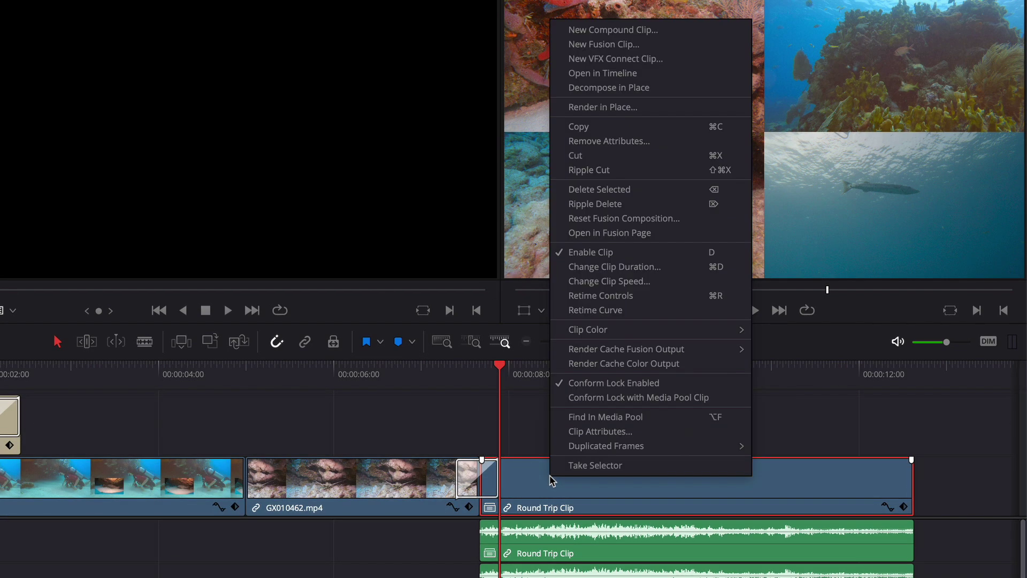
left_click(594, 73)
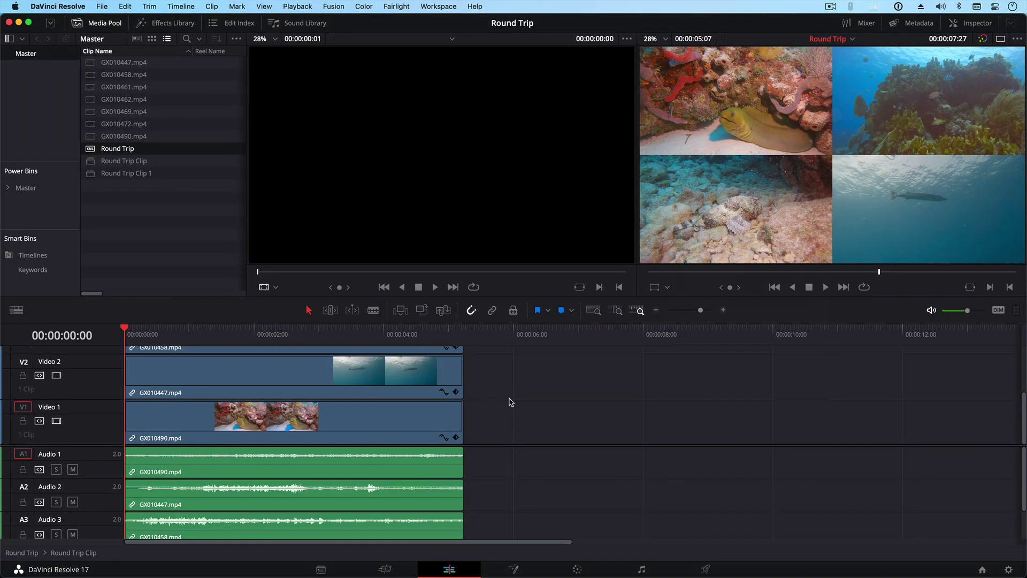
scroll(511, 402, "up", 1)
scroll(511, 402, "up", 2)
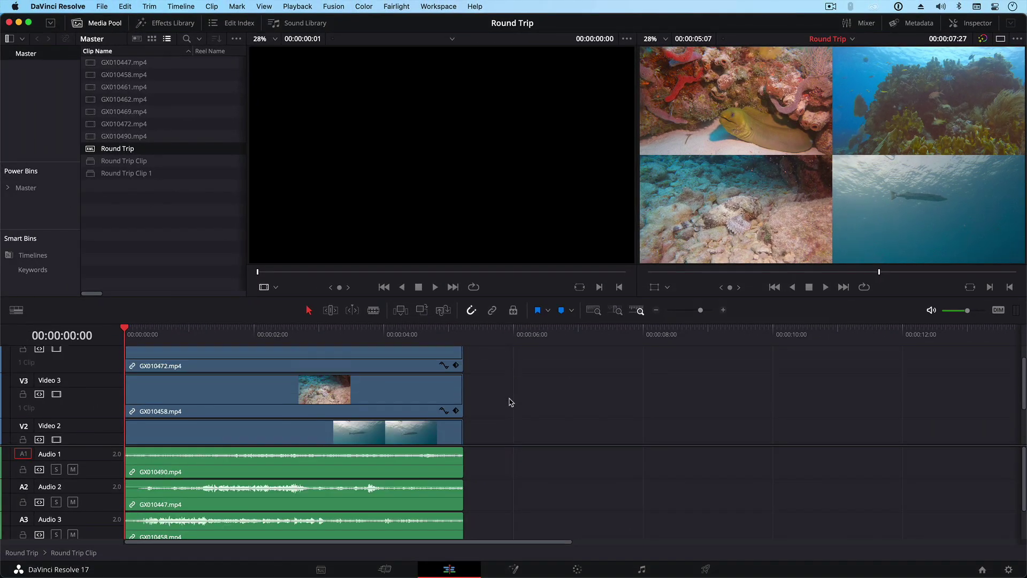
scroll(511, 402, "down", 3)
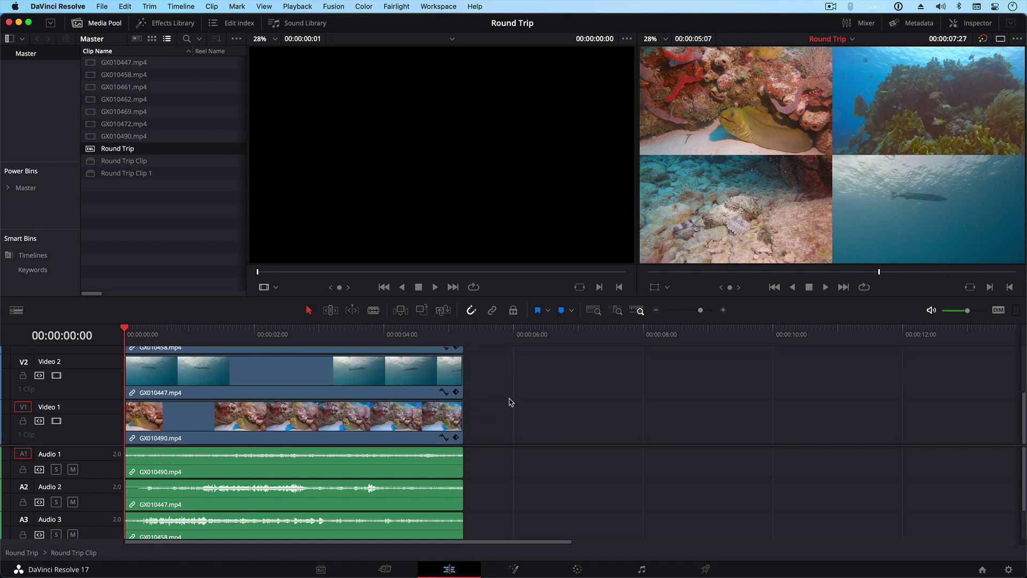
left_click(578, 570)
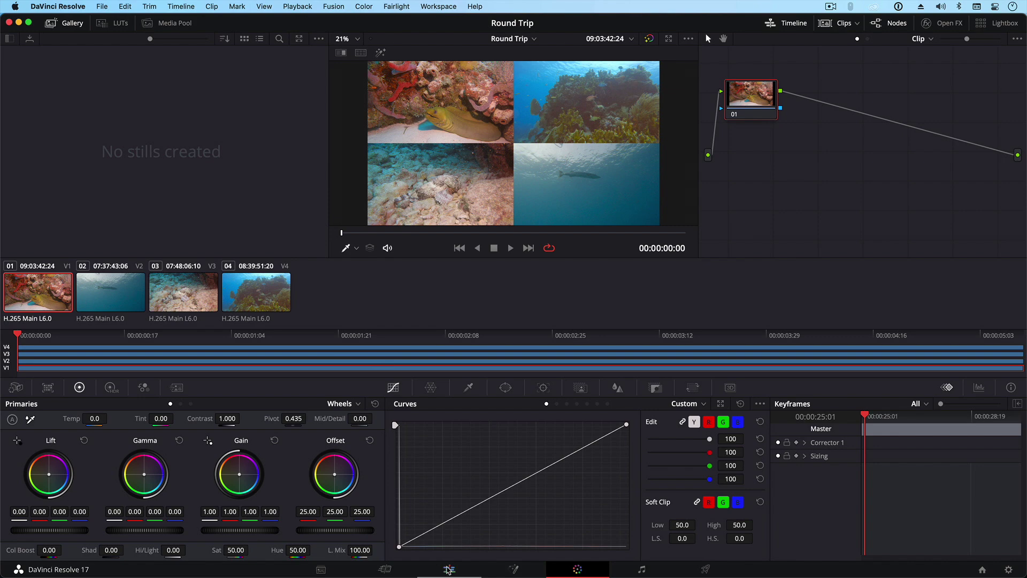
left_click(448, 570)
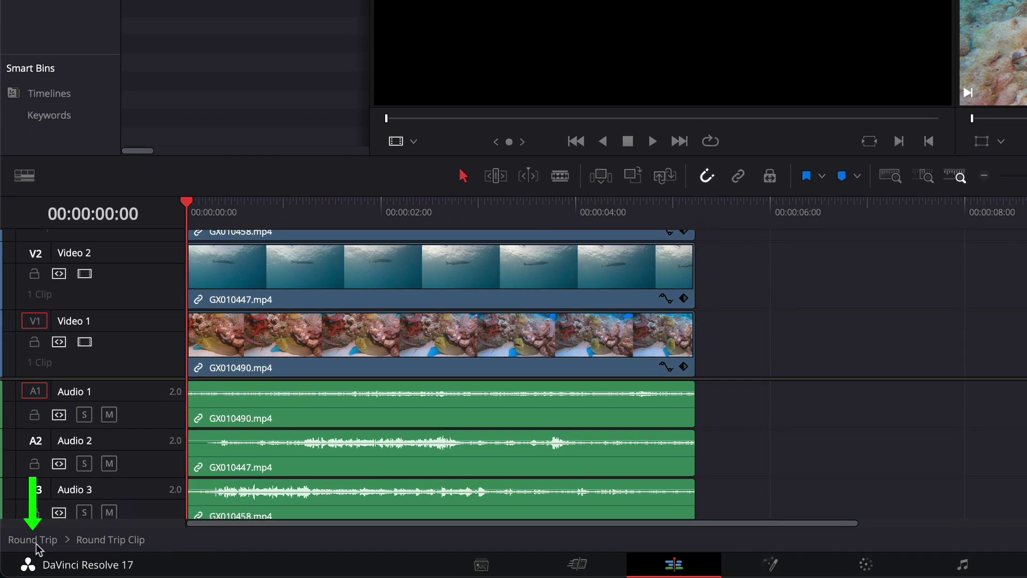
left_click(35, 540)
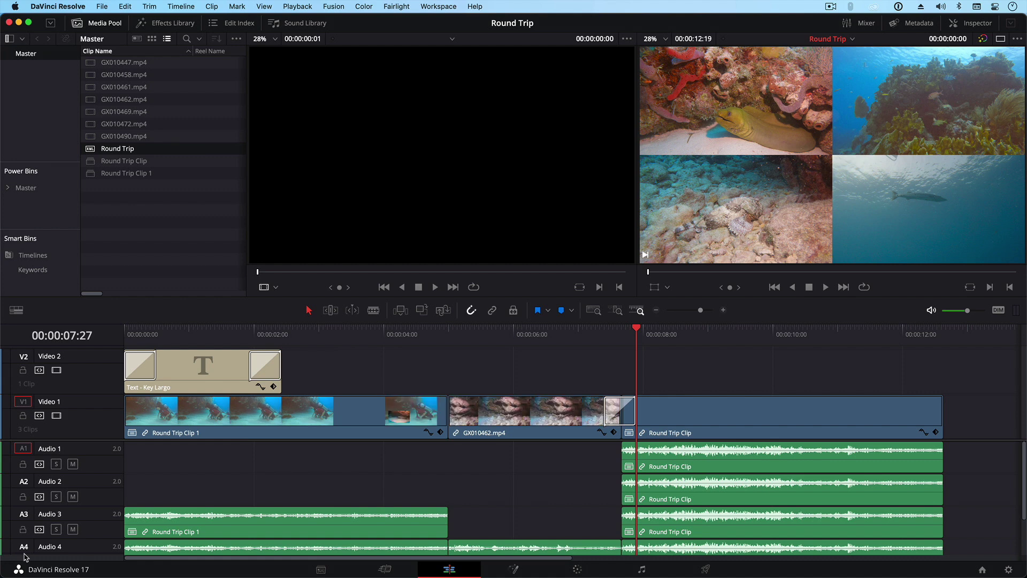
On the Color page, cycle through the HDR, RGB Mixer, Motion Effects, Warper, Qualifier, Window, Tracker, Magic Mask, Blur and Key palettes
left_click(577, 571)
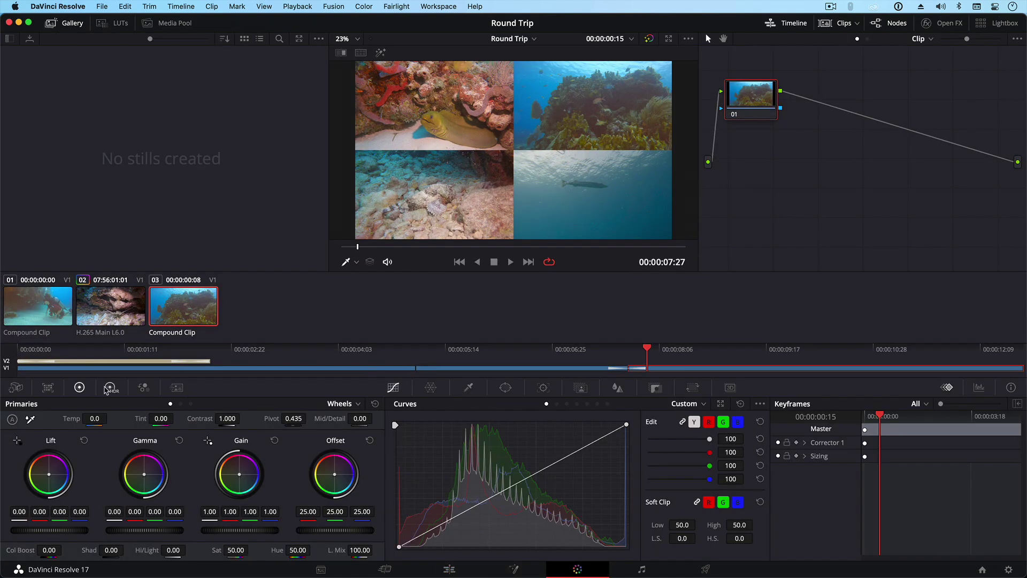
left_click(111, 387)
left_click(144, 388)
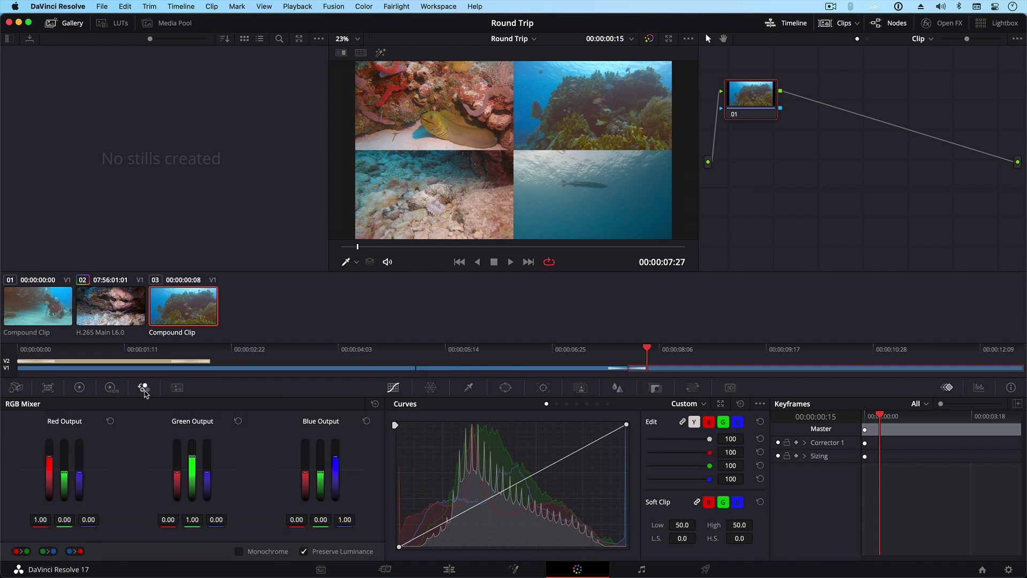
left_click(176, 388)
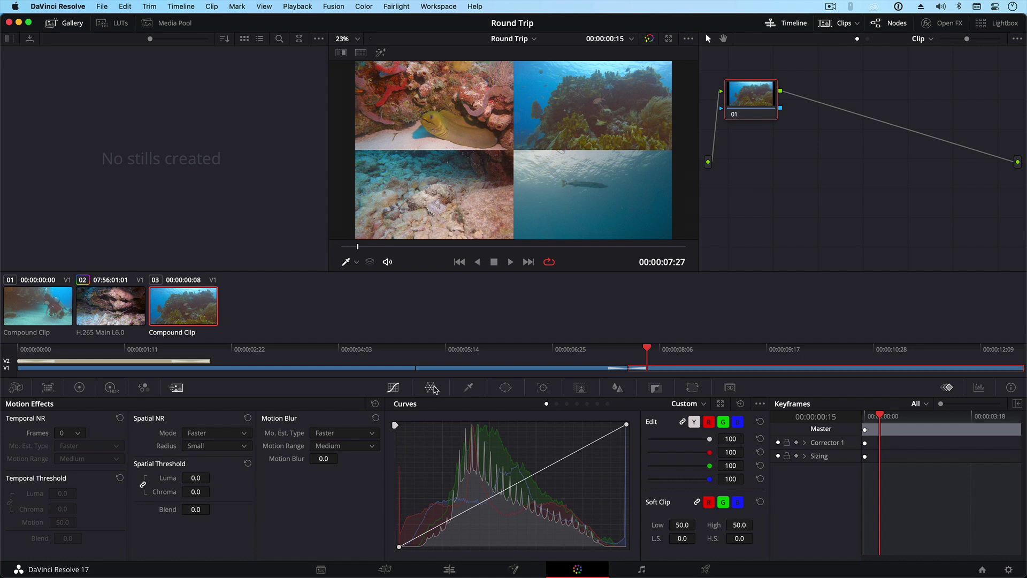
left_click(433, 387)
left_click(468, 388)
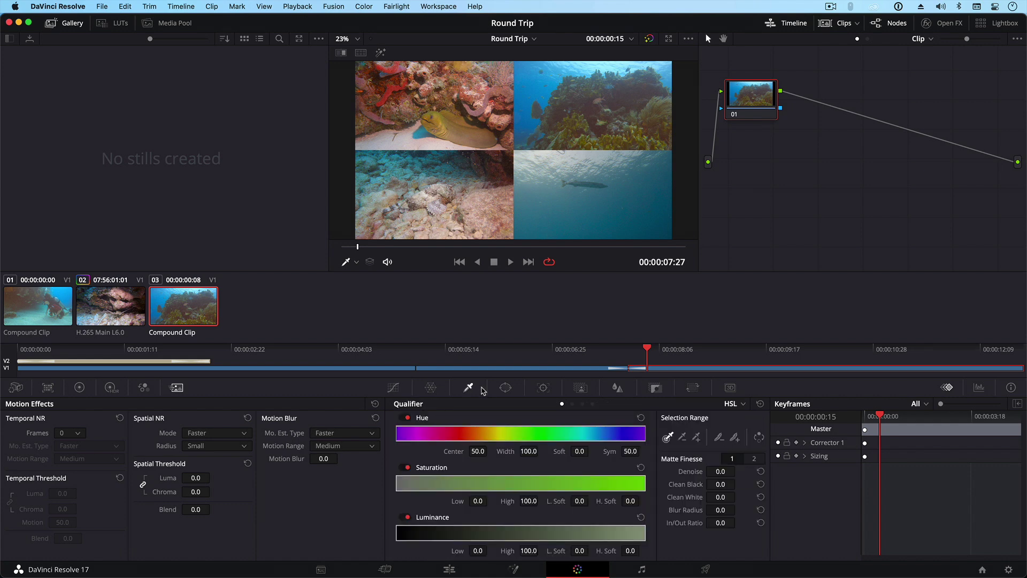
left_click(505, 388)
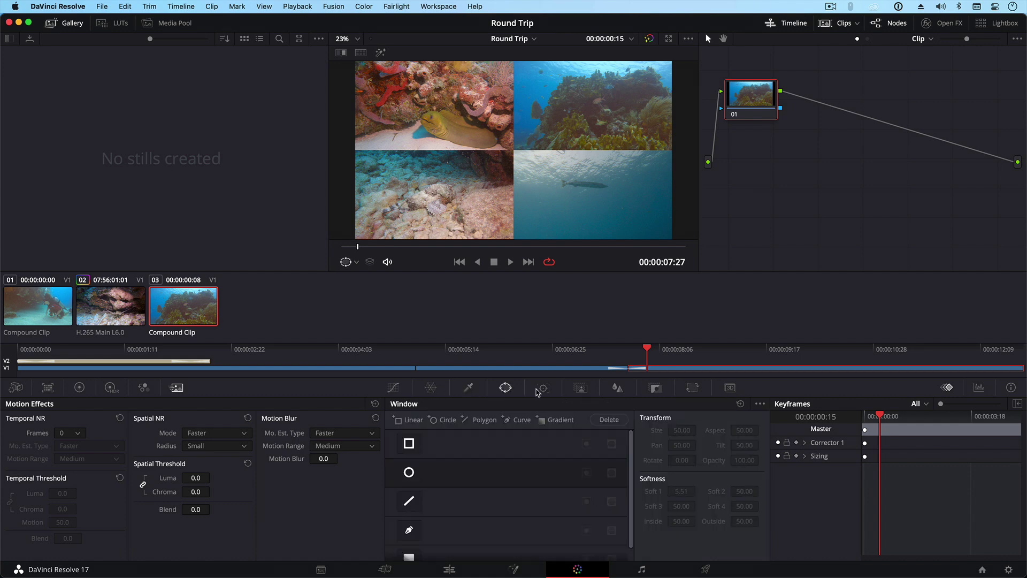
left_click(539, 389)
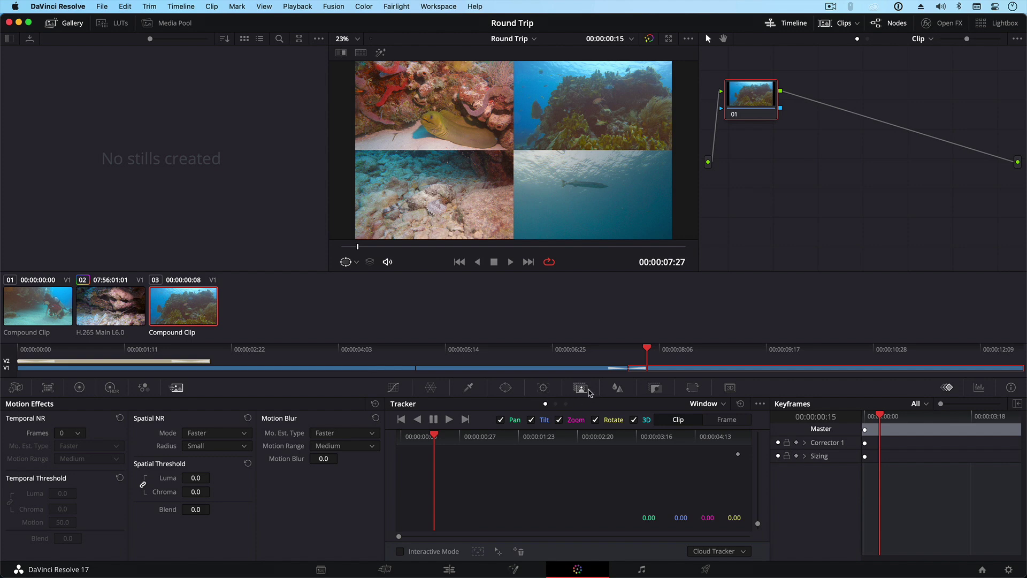
left_click(588, 391)
left_click(618, 389)
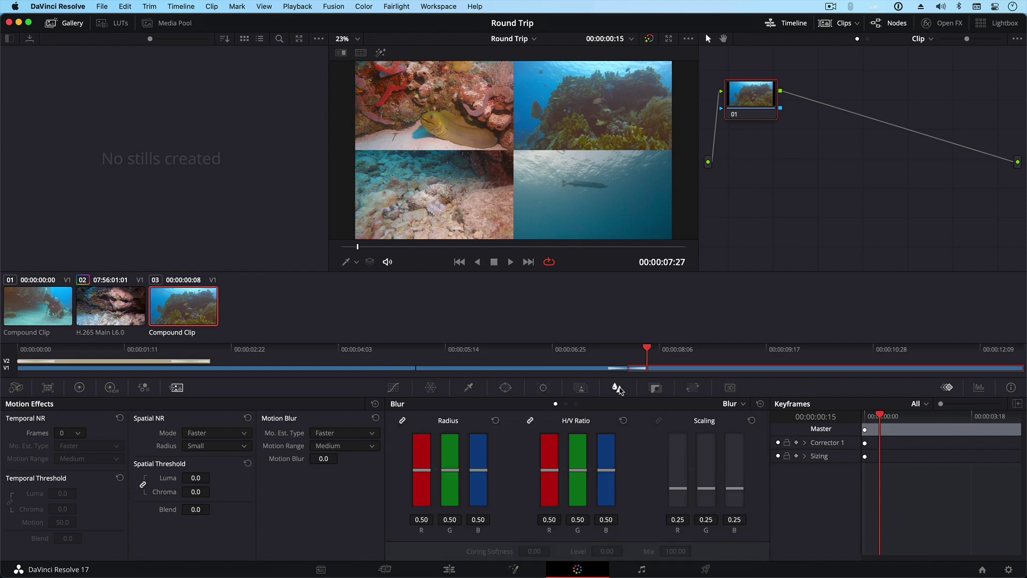
left_click(653, 391)
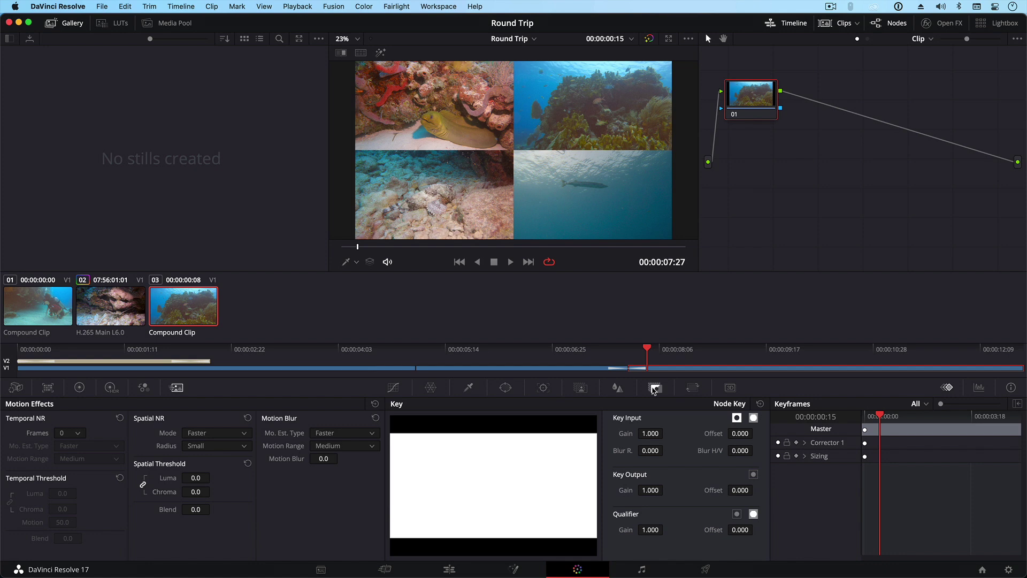
Show the RGB parade scope, then return to the Color Warper and HDR palettes
left_click(979, 387)
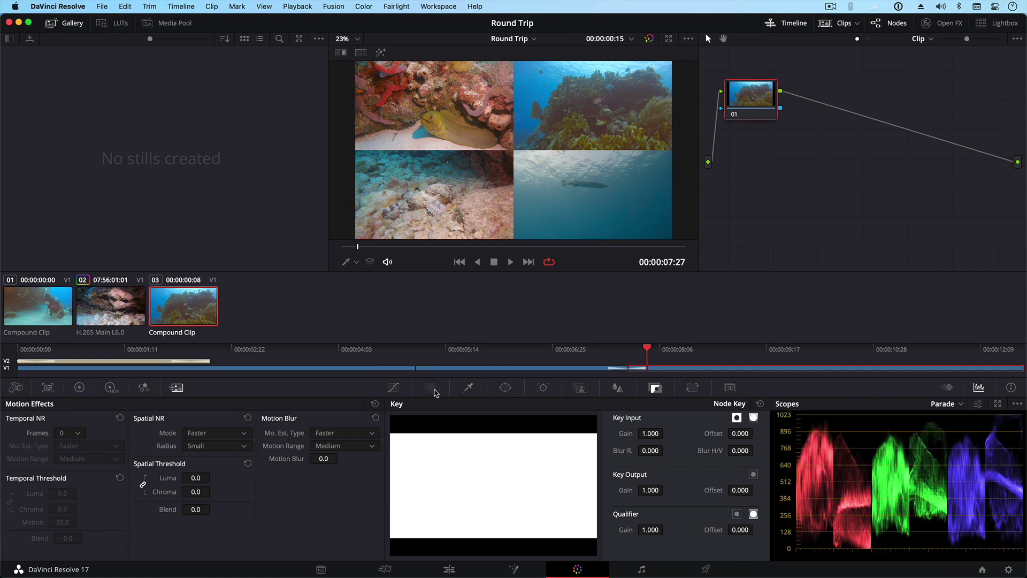
left_click(433, 391)
left_click(111, 388)
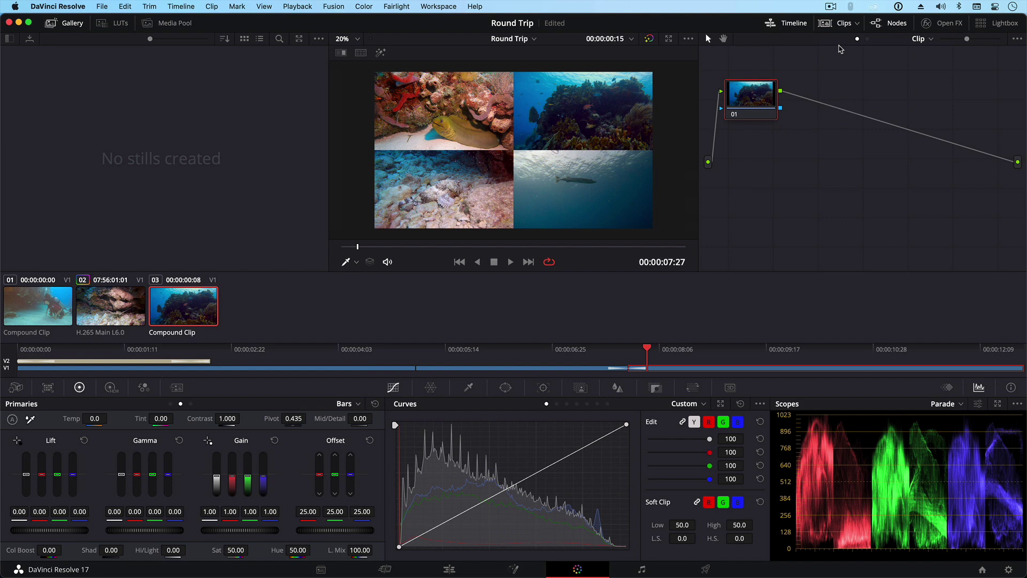
On the Deliver page, pick the Final Cut Pro X render preset (QuickTime Apple ProRes 422 HQ)
left_click(706, 569)
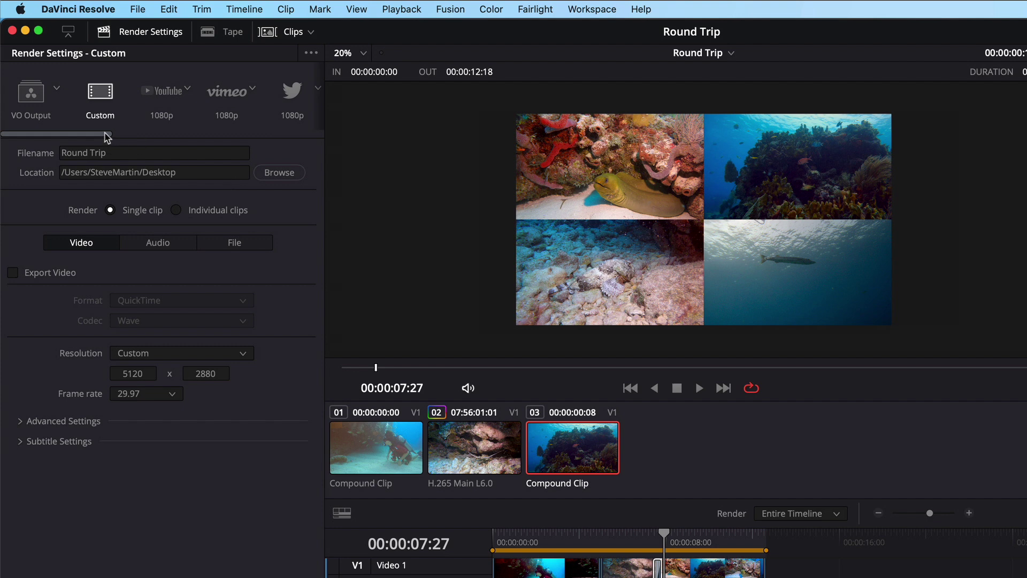
left_click_drag(107, 134, 261, 133)
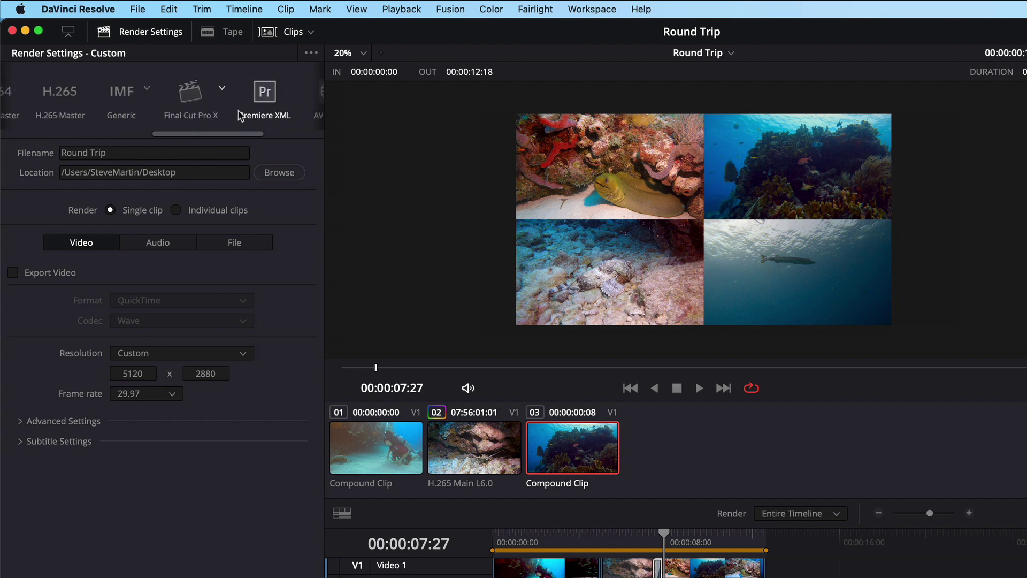
left_click(222, 91)
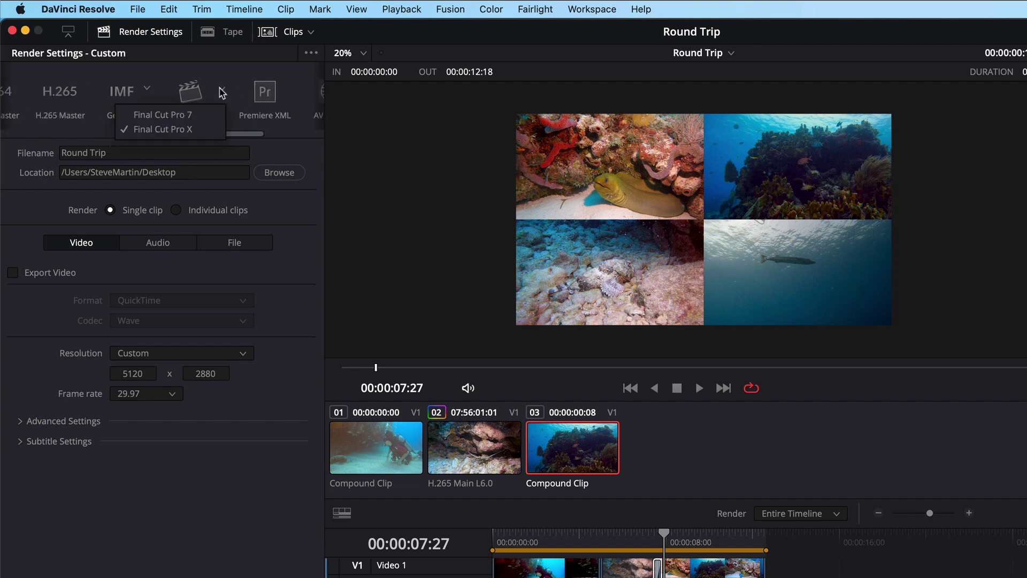
left_click(191, 129)
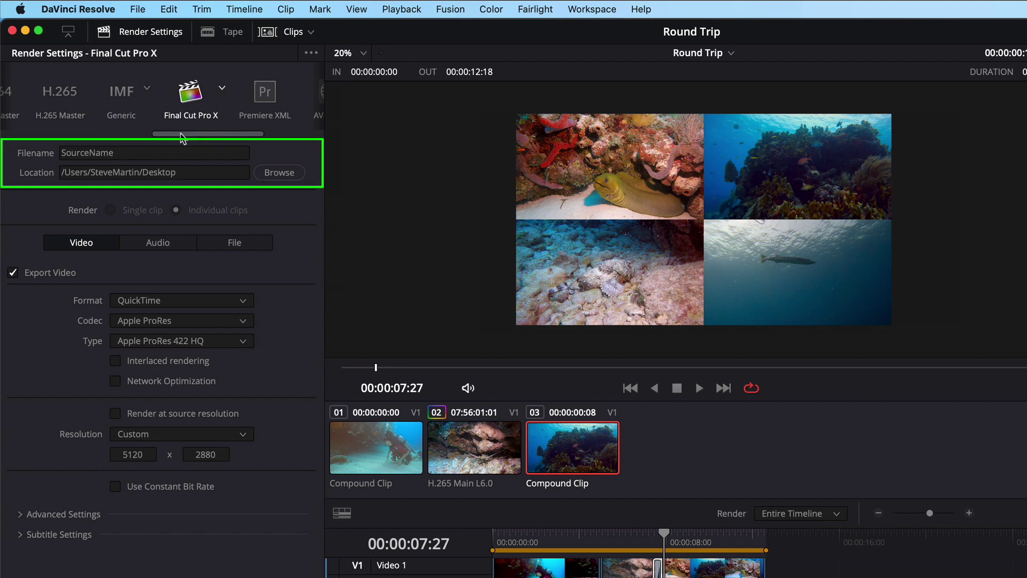
Leave the render output file name as SourceName
left_click(118, 153)
left_click_drag(119, 152, 69, 152)
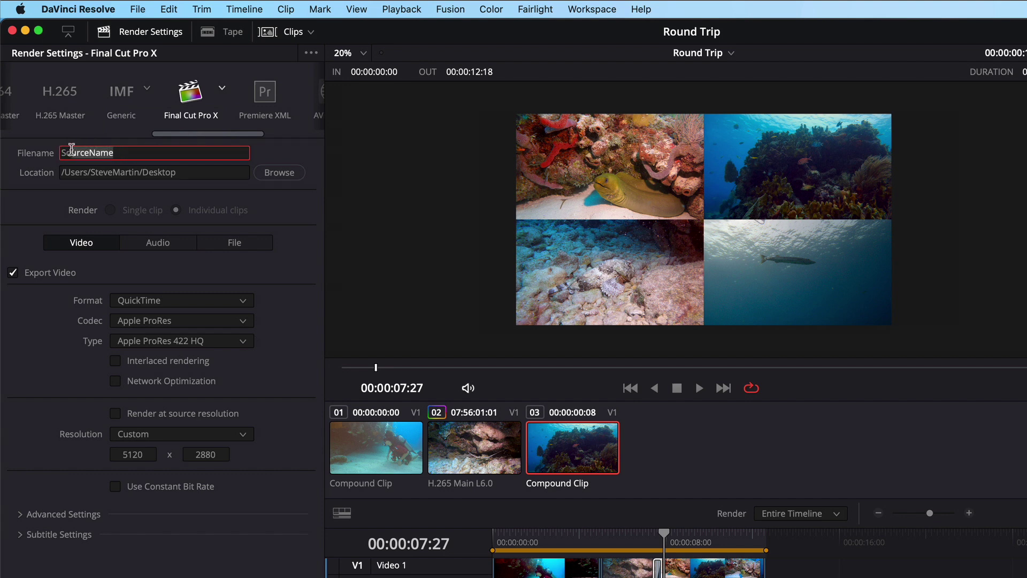
double_click(86, 152)
left_click(160, 153)
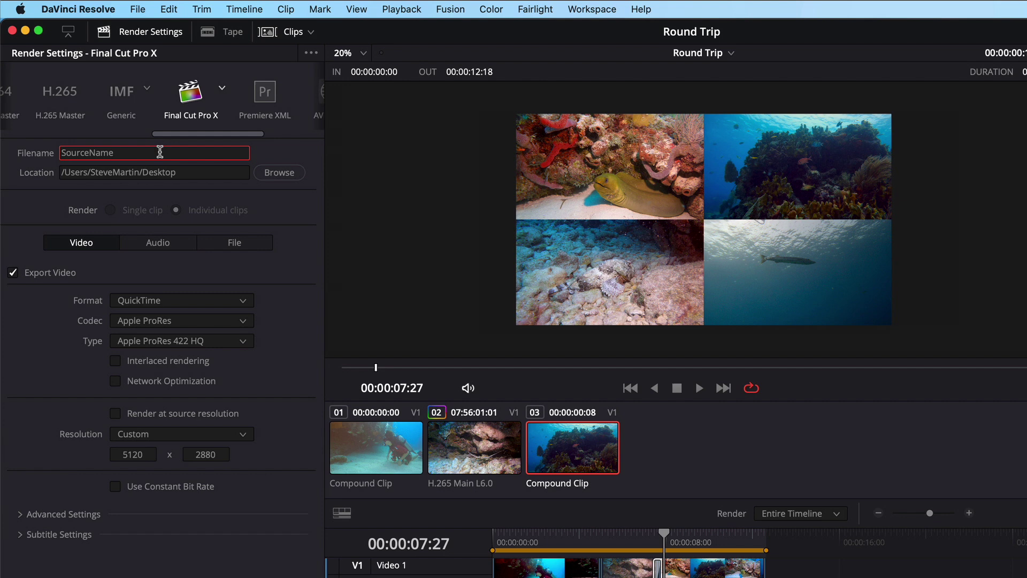
Set the render location to the Round Trip folder on the Desktop
left_click(275, 173)
left_click(747, 155)
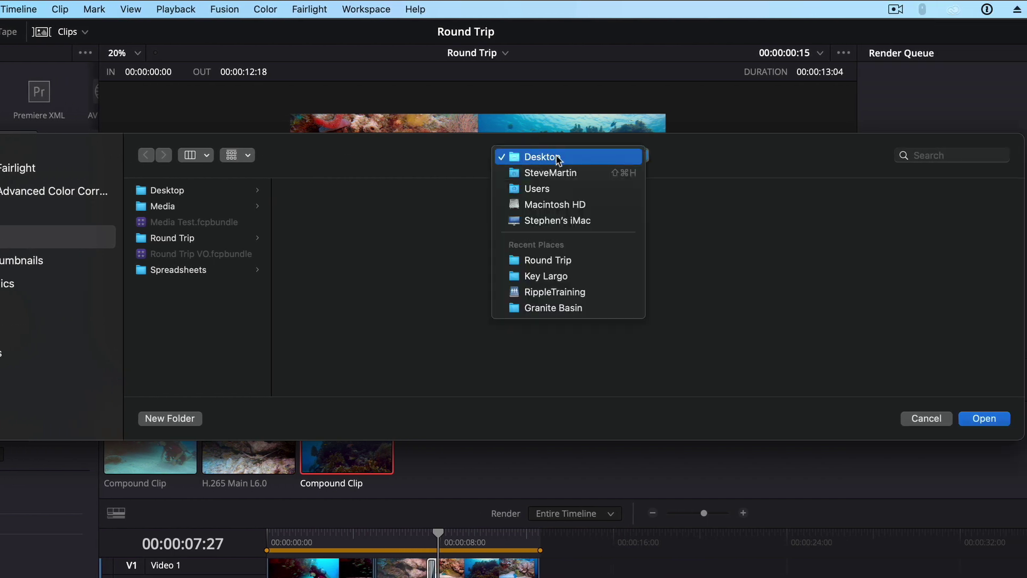
left_click(548, 260)
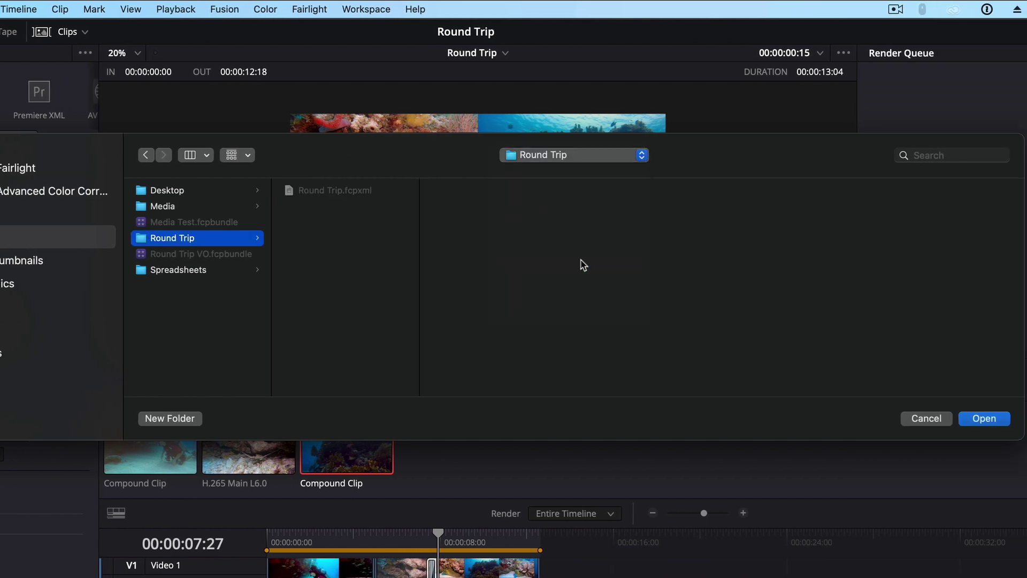
left_click(994, 419)
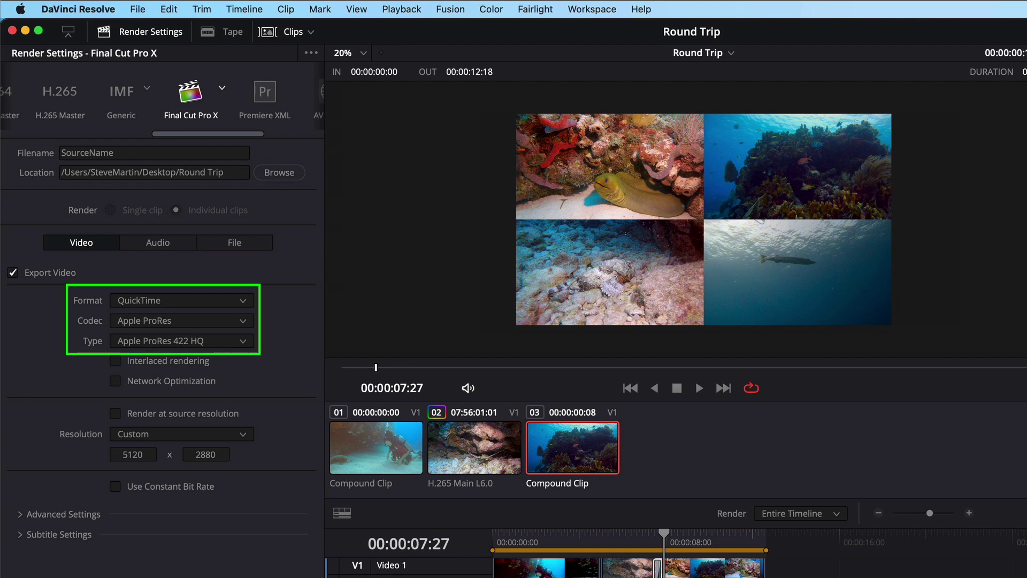
Keep QuickTime format, set the codec to Apple ProRes 422, and queue the timeline render job
left_click(248, 302)
left_click(248, 302)
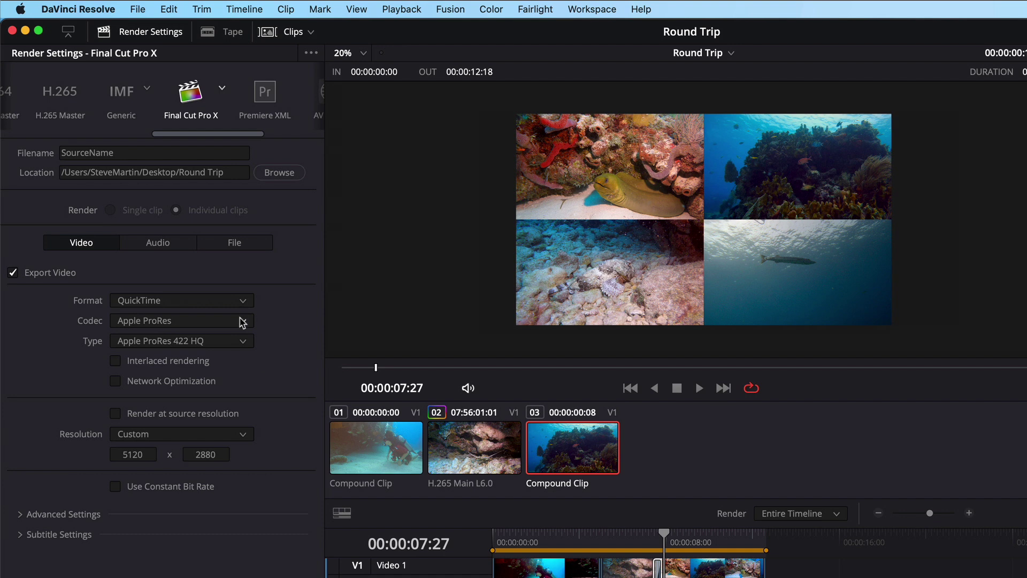
left_click(242, 321)
left_click(243, 323)
left_click(242, 342)
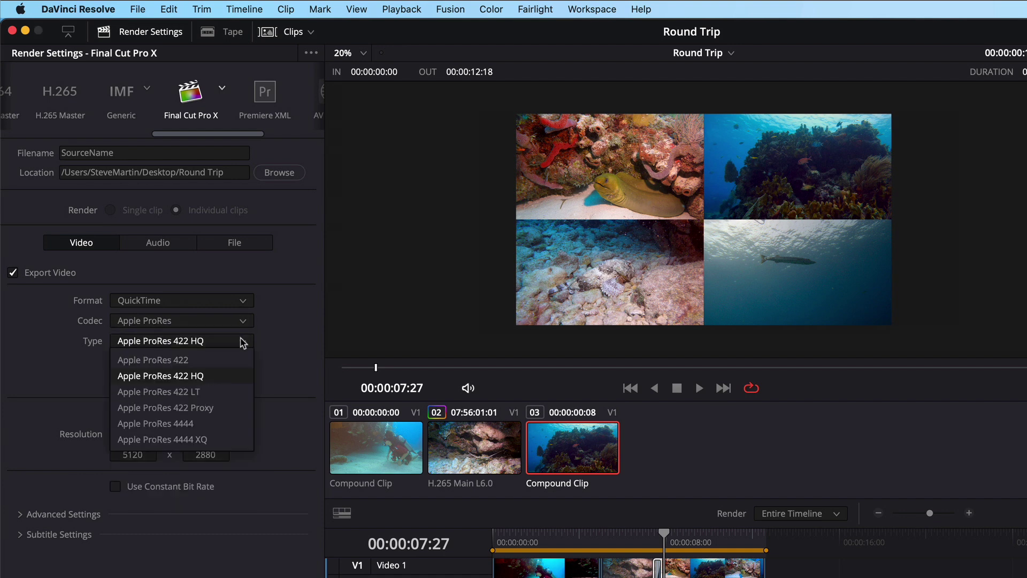
left_click(218, 361)
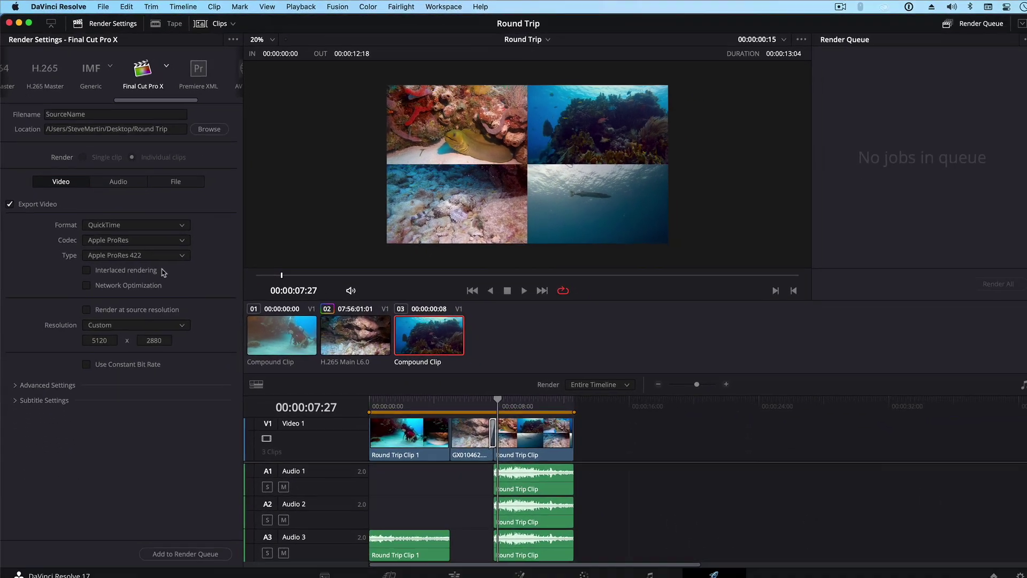
left_click(183, 547)
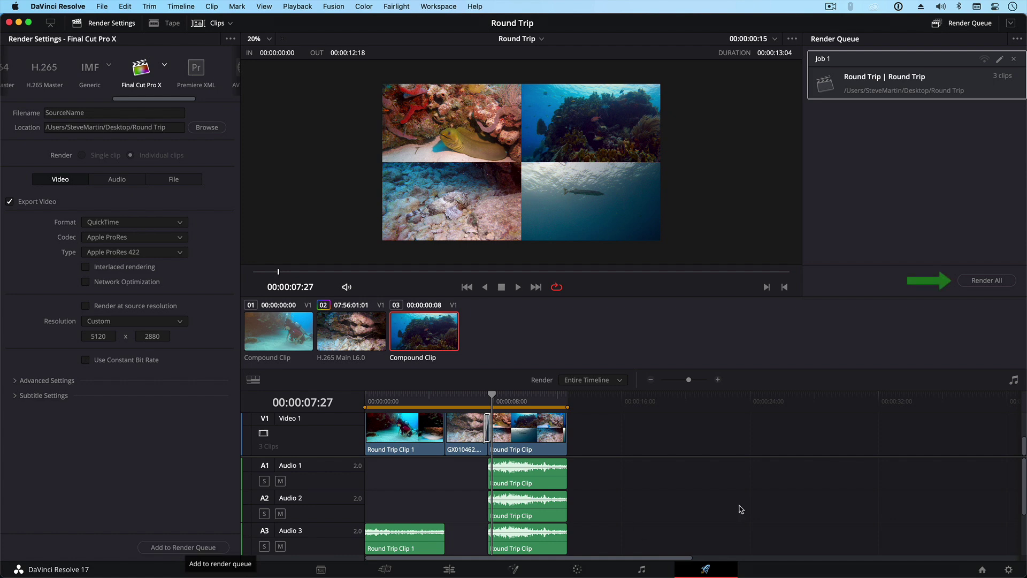
Render the queued job, then import the newest Round Trip .fcpxml into Final Cut Pro via XML
left_click(998, 280)
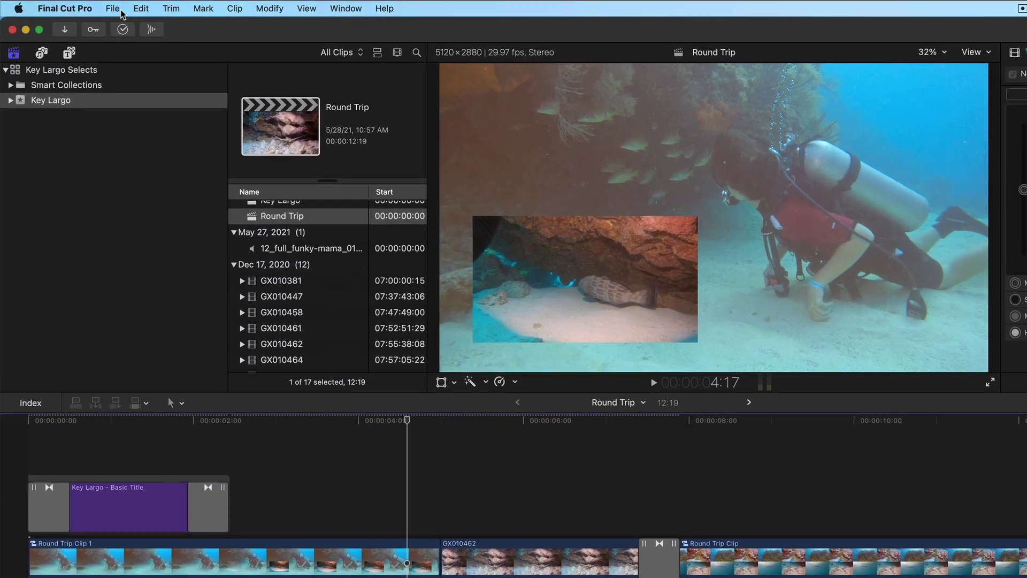
left_click(91, 6)
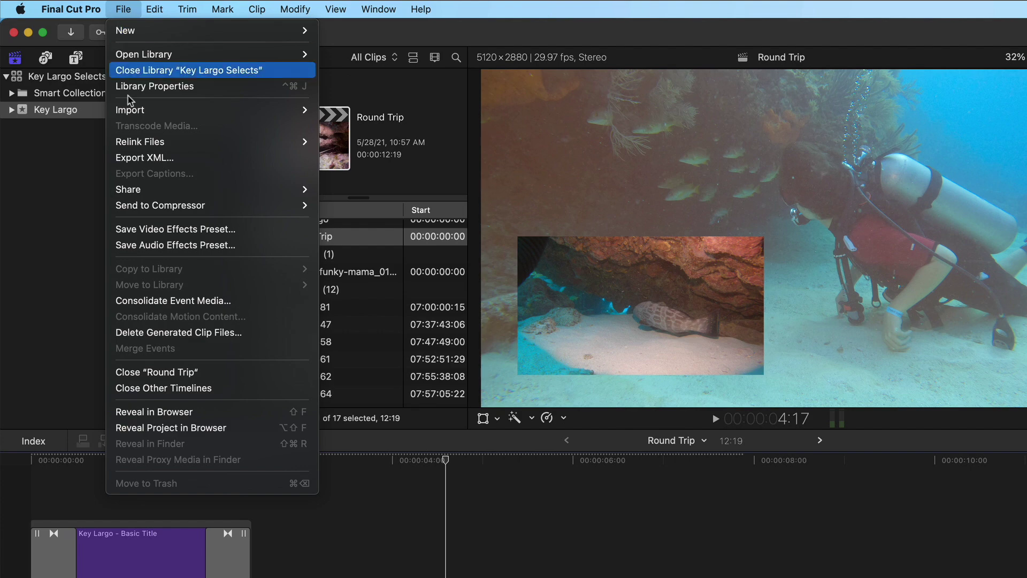
mouse_move(172, 109)
left_click(396, 173)
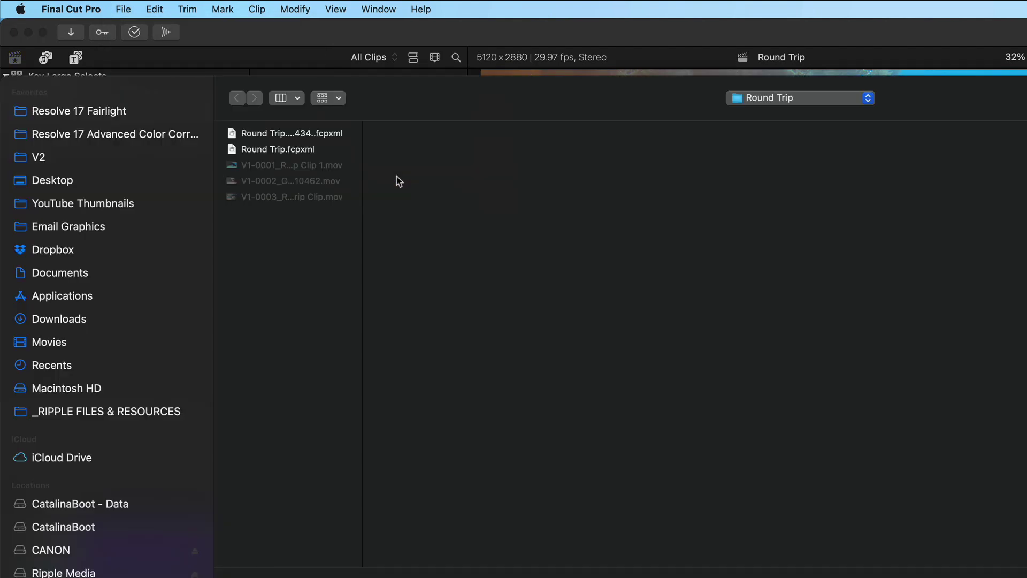
left_click_drag(362, 191, 454, 190)
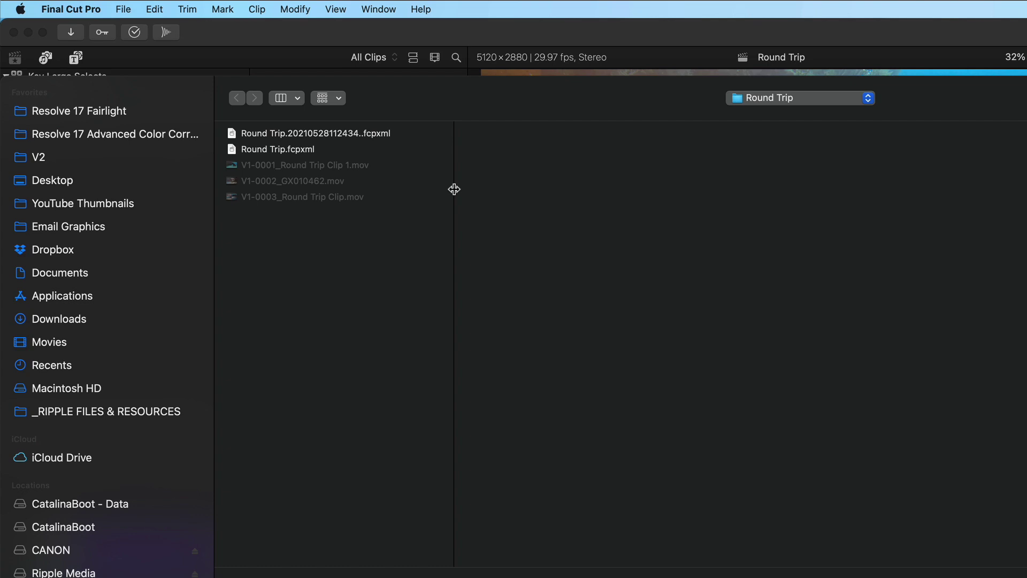
left_click(389, 135)
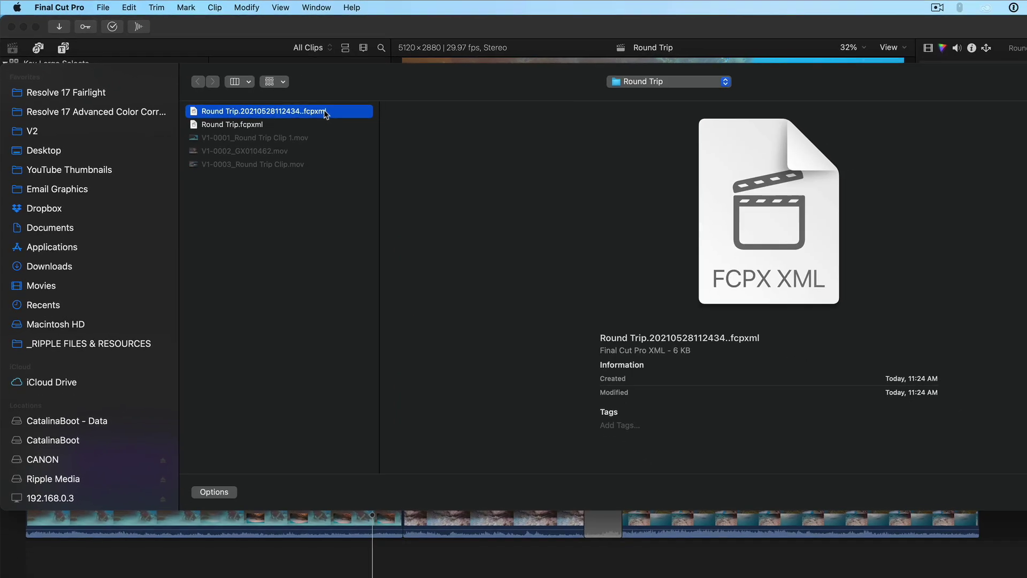
left_click(1008, 435)
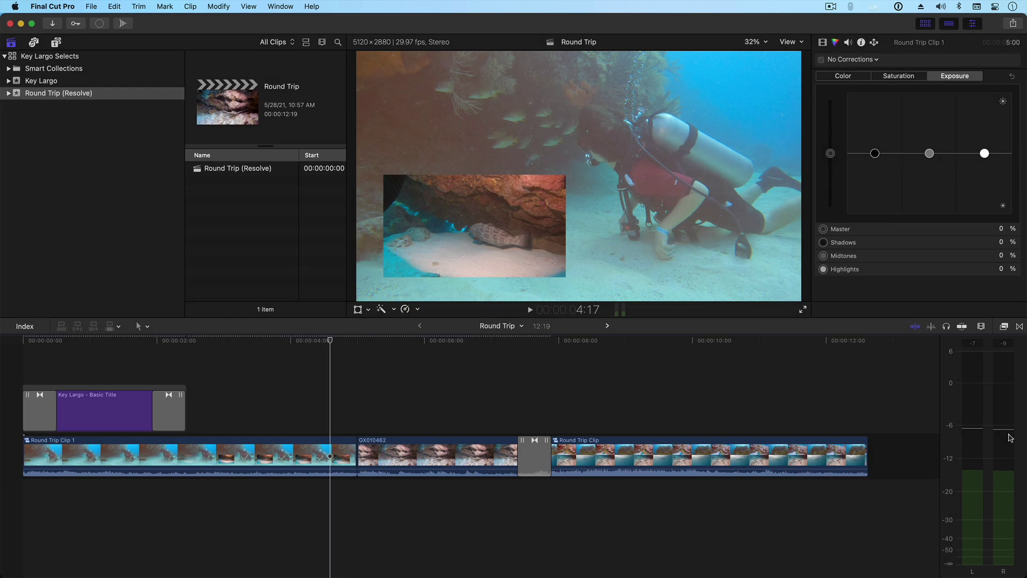
Open the Round Trip (Resolve) project and turn off GX010462.mp4's Color Board 1 correction
left_click(198, 170)
double_click(197, 170)
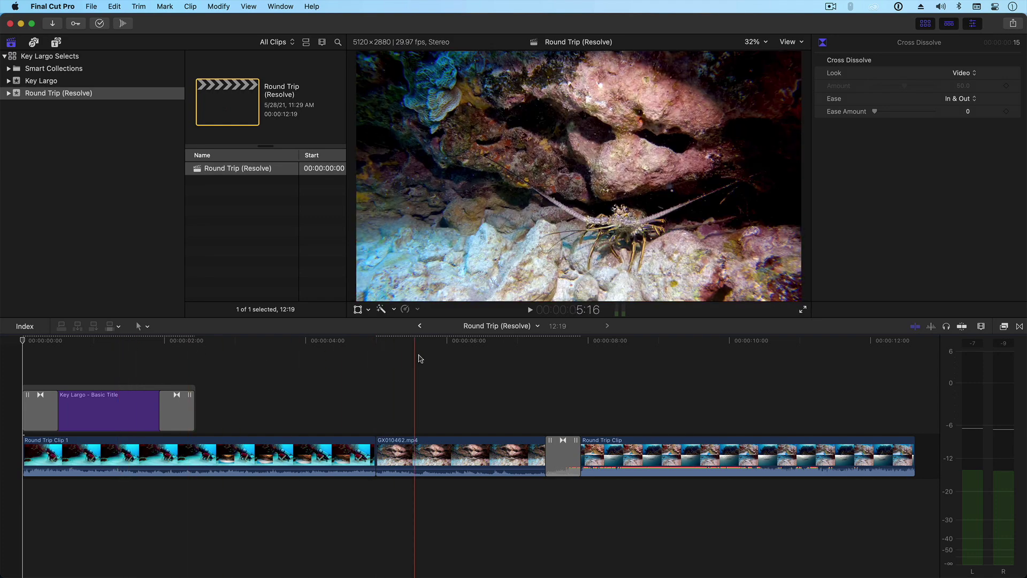
left_click(462, 363)
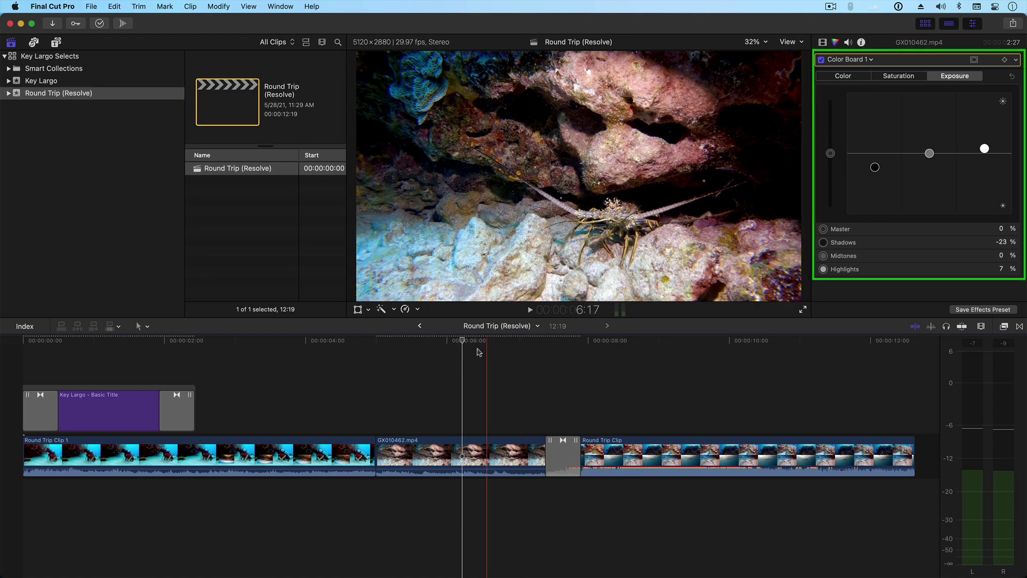
left_click(822, 61)
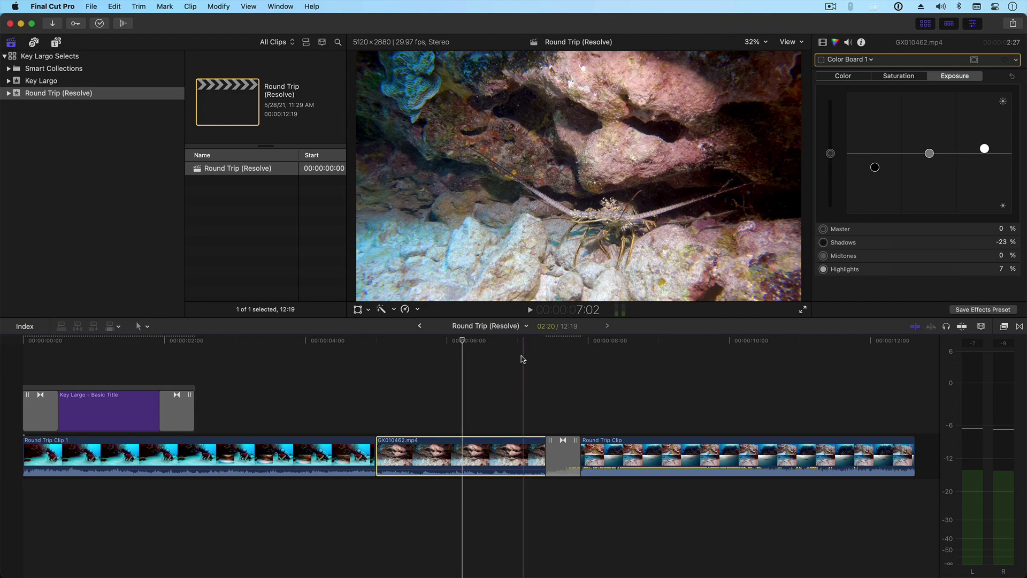
left_click(483, 369)
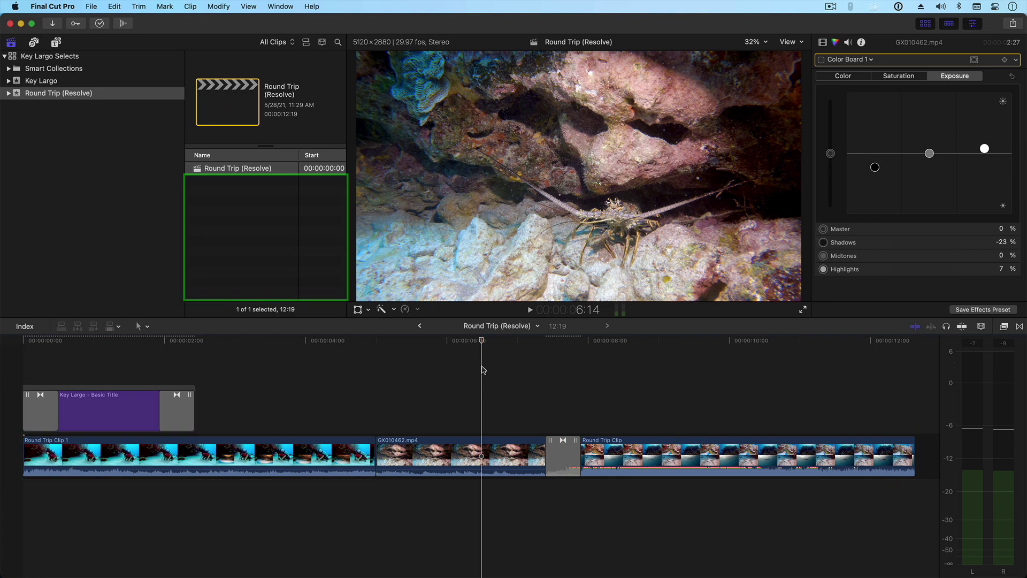
Reveal the source media of GX010462.mp4 and Round Trip Clip in the browser
left_click(480, 446)
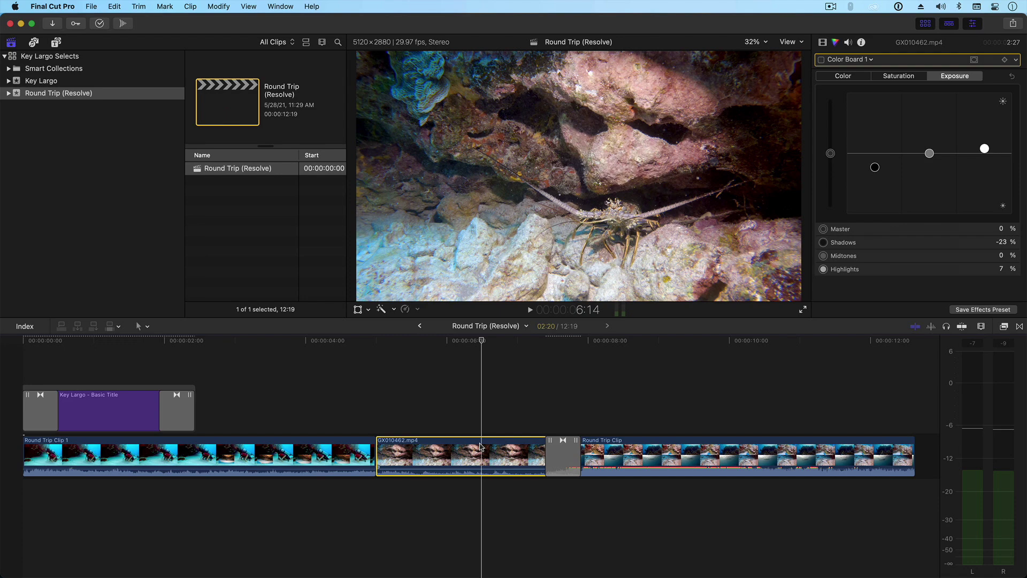
key("shift+f")
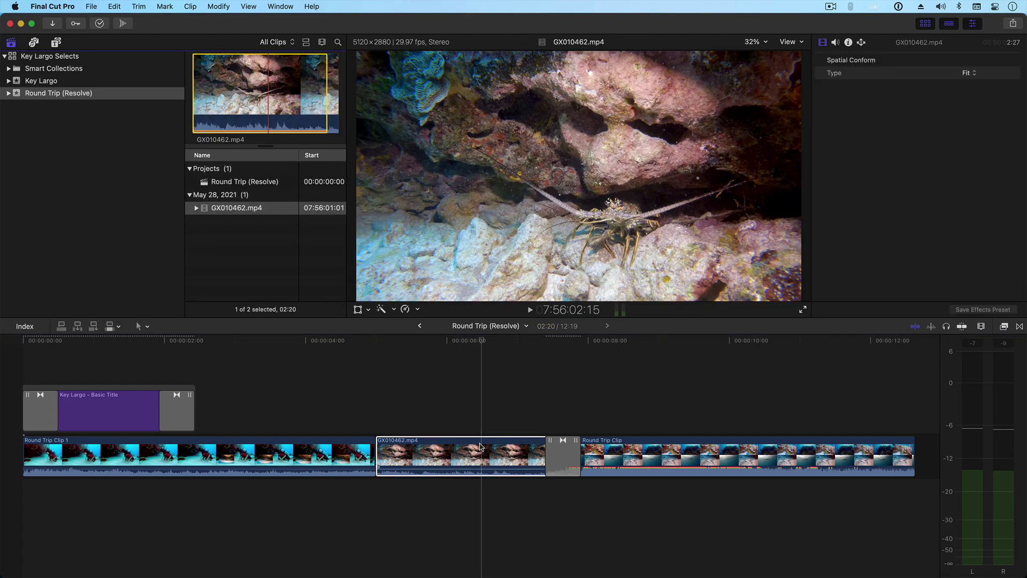
left_click(634, 447)
key("cmd+6")
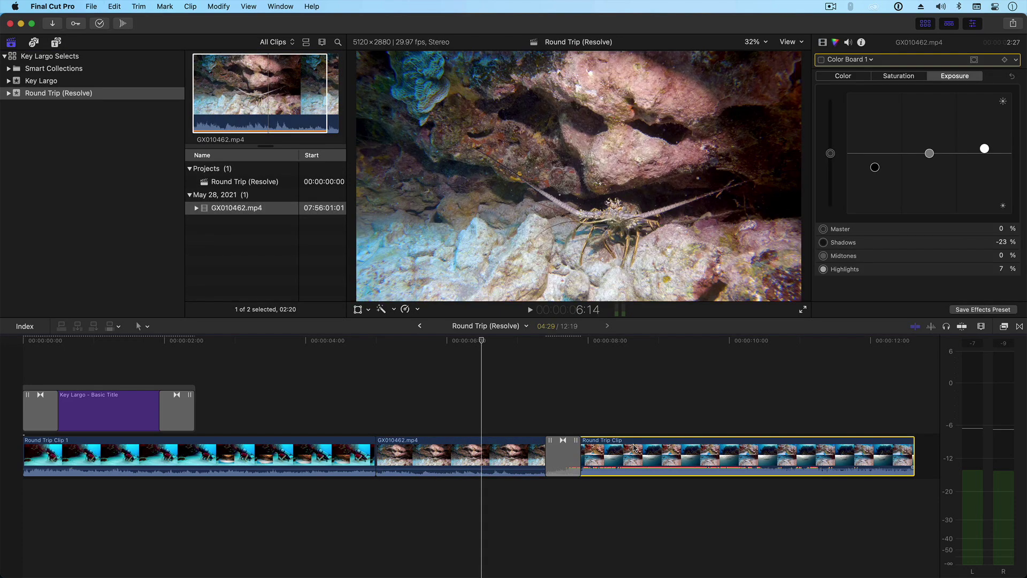
key("shift+f")
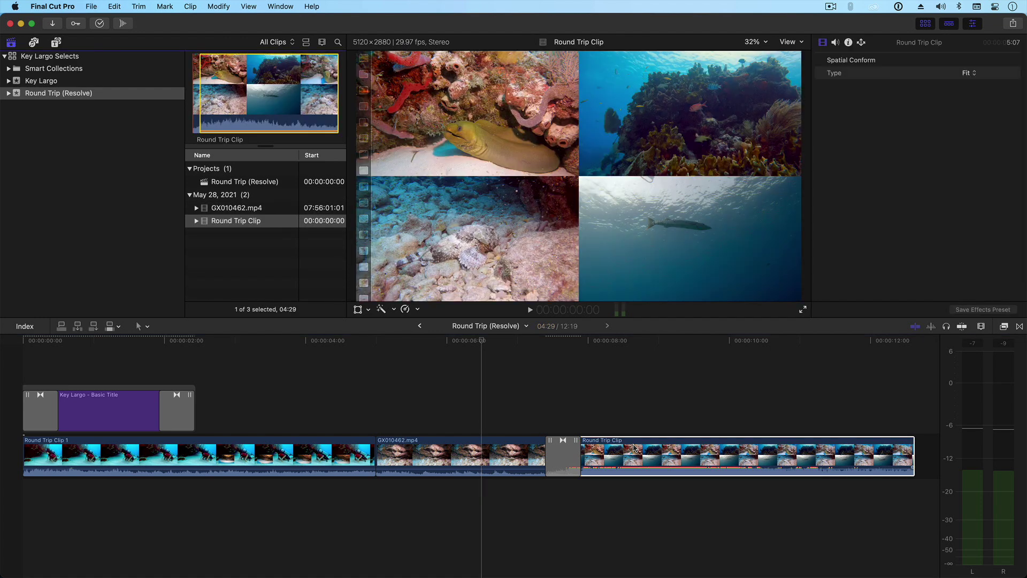